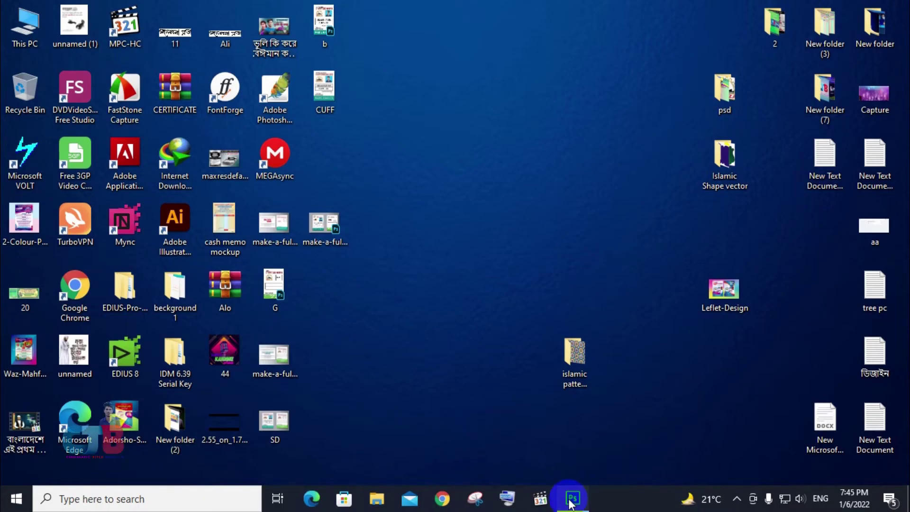
Step: Bring up Photoshop showing the completed Pacific Jeans ID card (b.psd)
{"action": "left_click", "coordinate": [572, 500]}
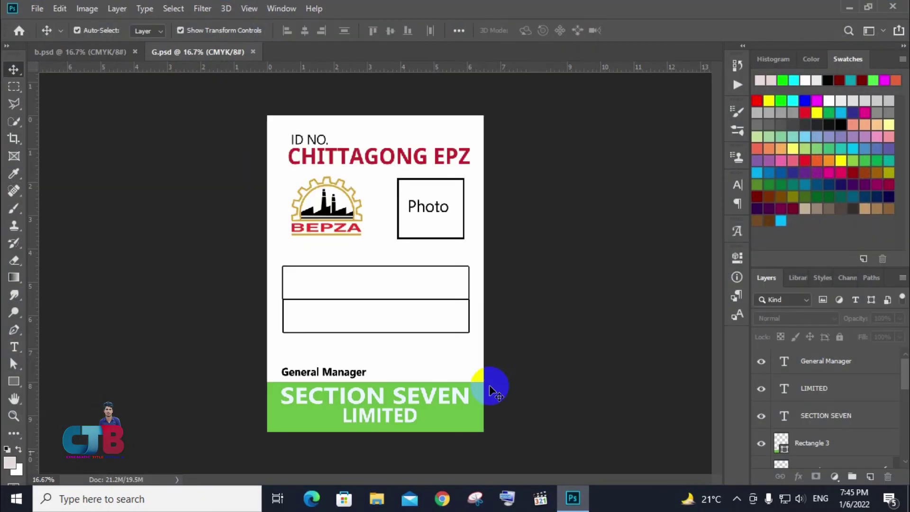
{"action": "left_click", "coordinate": [95, 60]}
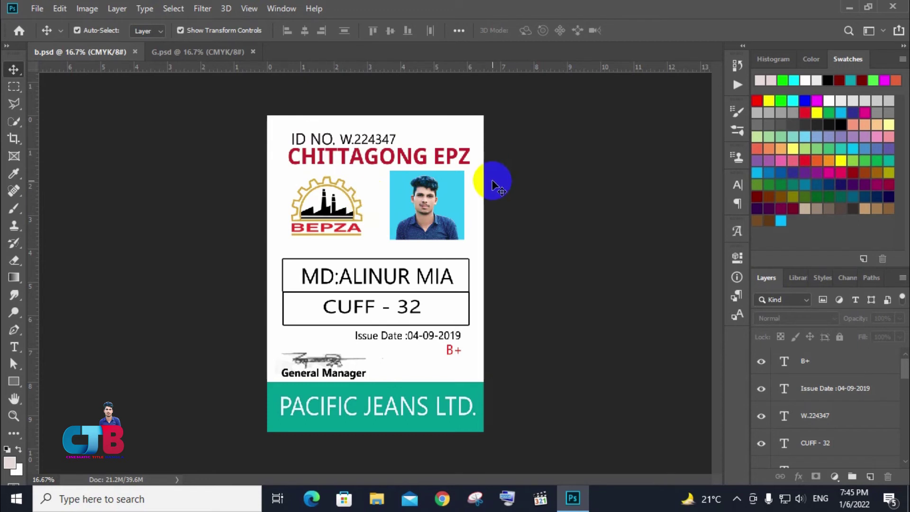
{"action": "left_click", "coordinate": [420, 183]}
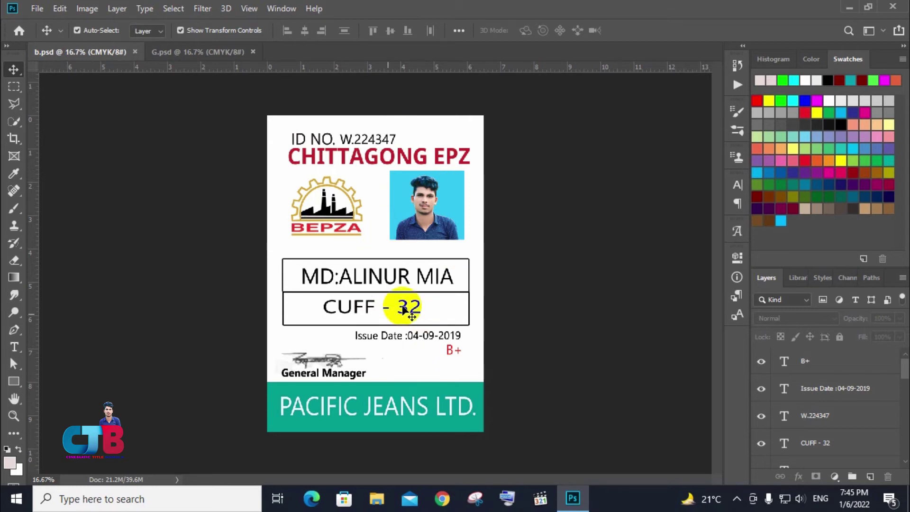
{"action": "left_click", "coordinate": [409, 236]}
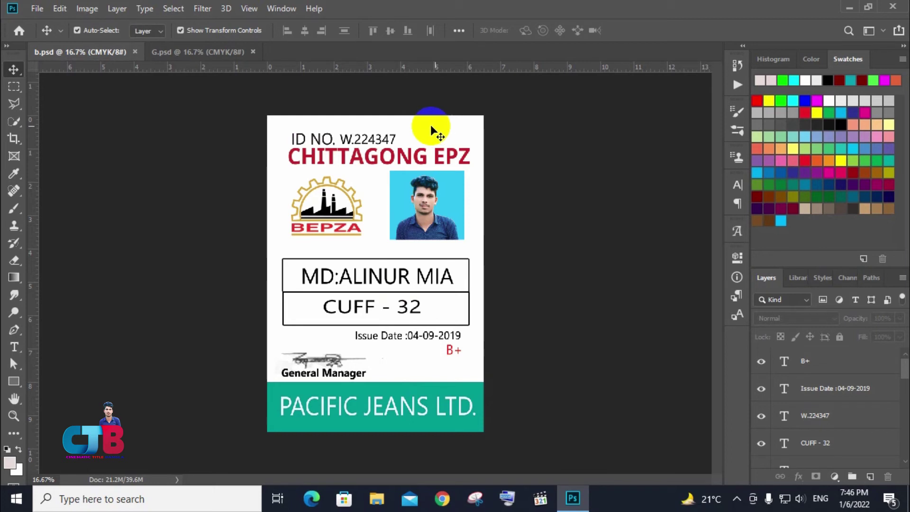
{"action": "left_click", "coordinate": [369, 139]}
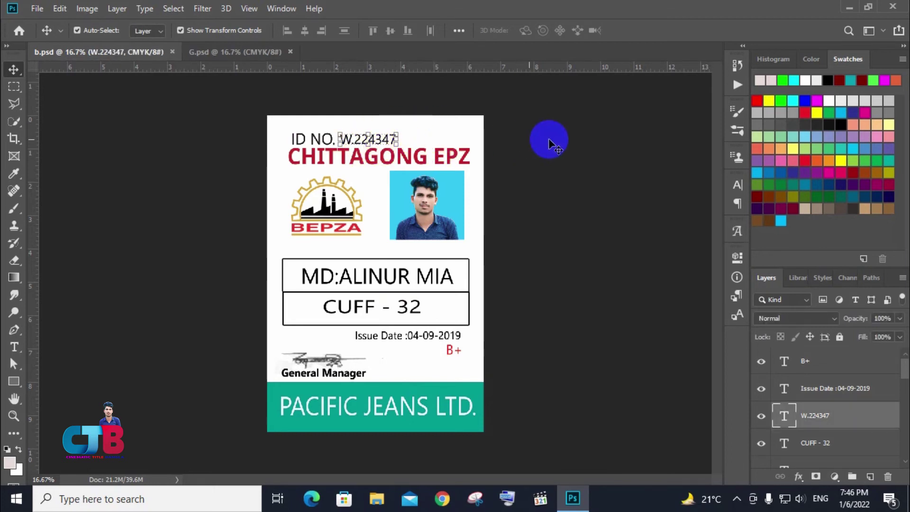
{"action": "left_click", "coordinate": [438, 137]}
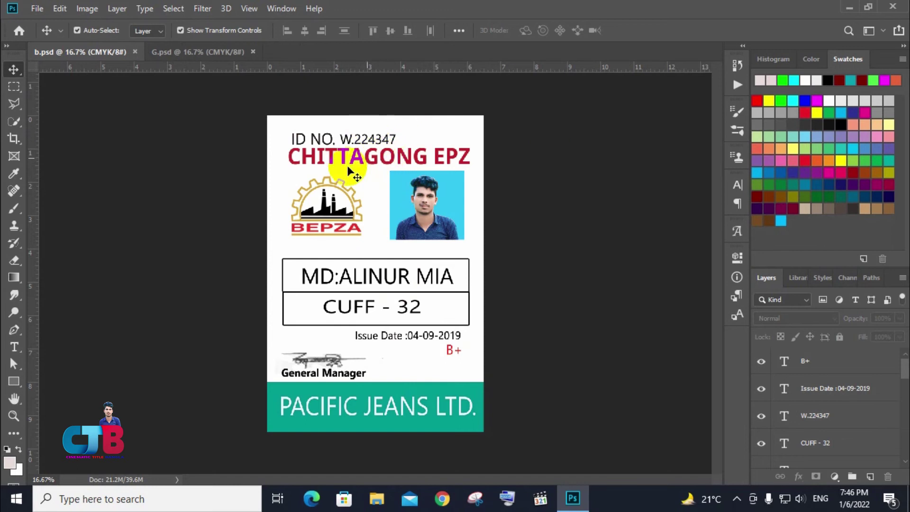
{"action": "left_click", "coordinate": [332, 194]}
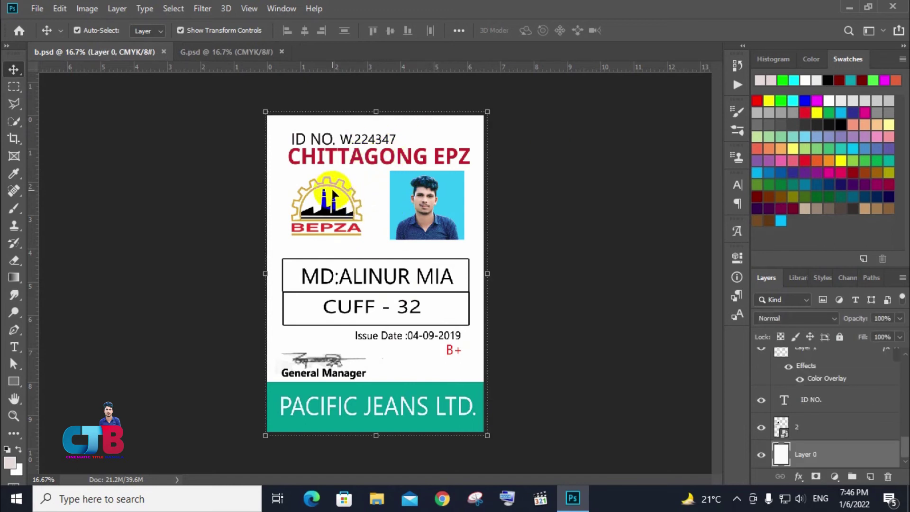
{"action": "left_click", "coordinate": [767, 420]}
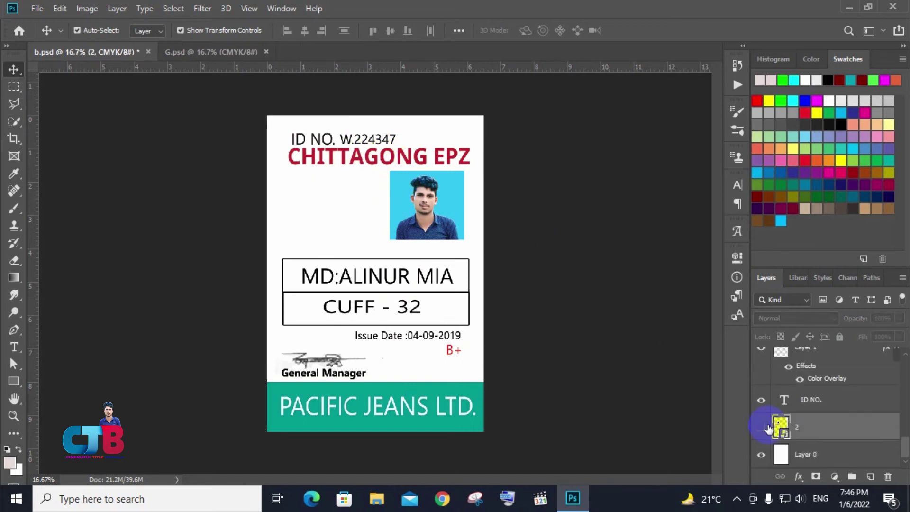
{"action": "left_click", "coordinate": [583, 294]}
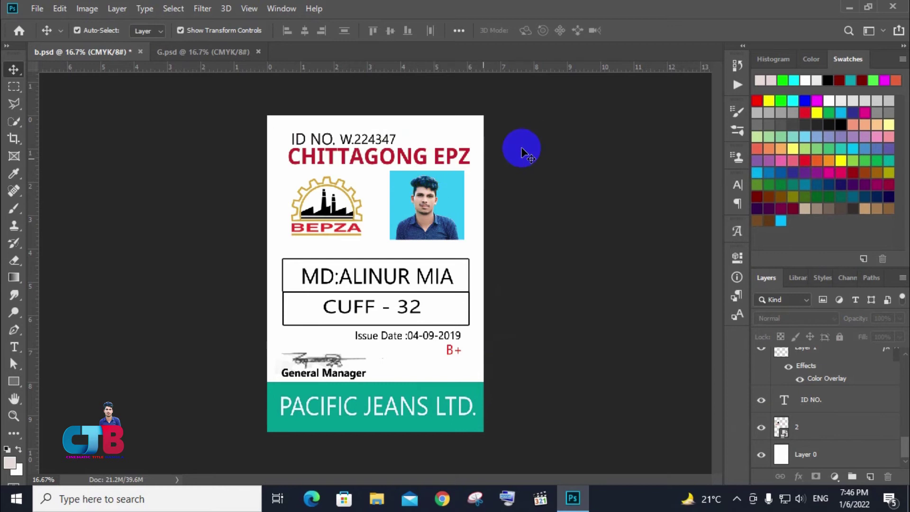
{"action": "mouse_move", "coordinate": [498, 186]}
{"action": "left_mouse_down"}
{"action": "mouse_move", "coordinate": [596, 173]}
{"action": "mouse_move", "coordinate": [140, 30]}
{"action": "left_mouse_up"}
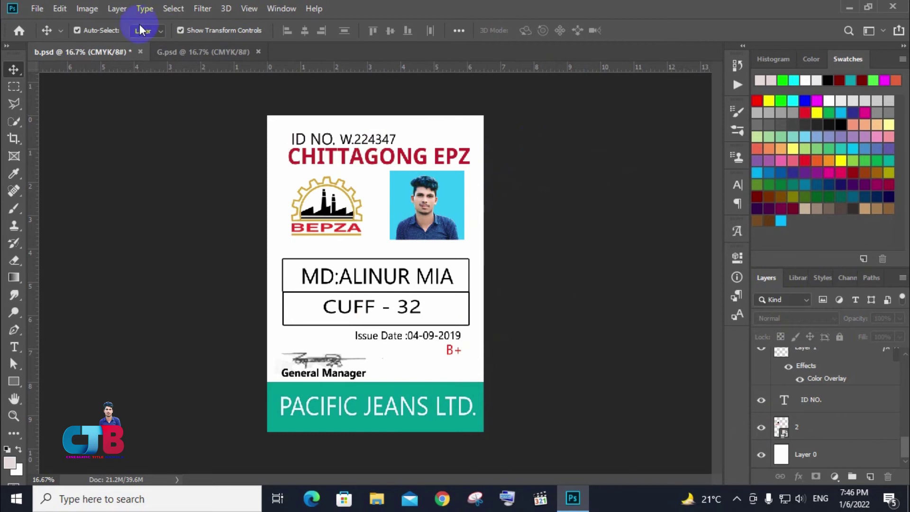
Step: Create a new blank document 6.5 inches wide by 9.5 inches high
{"action": "left_click", "coordinate": [42, 9]}
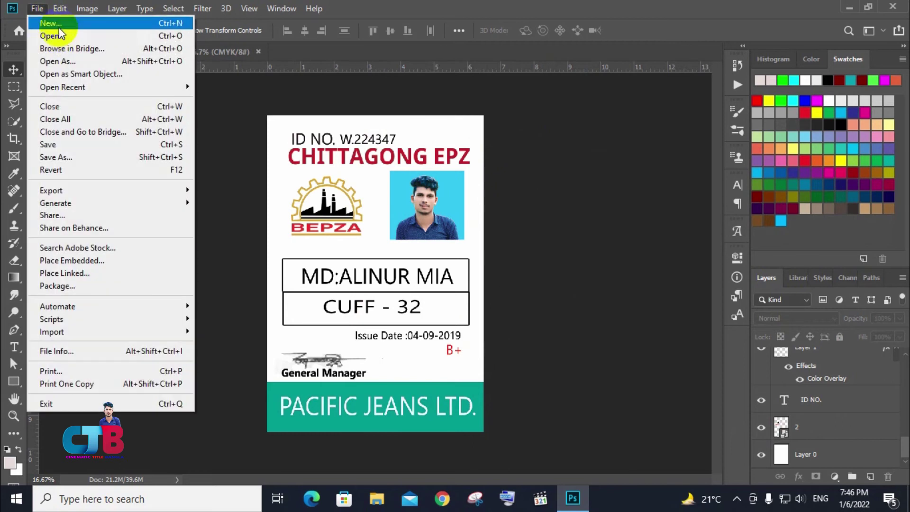
{"action": "left_click", "coordinate": [43, 19]}
{"action": "type", "text": "6.5"}
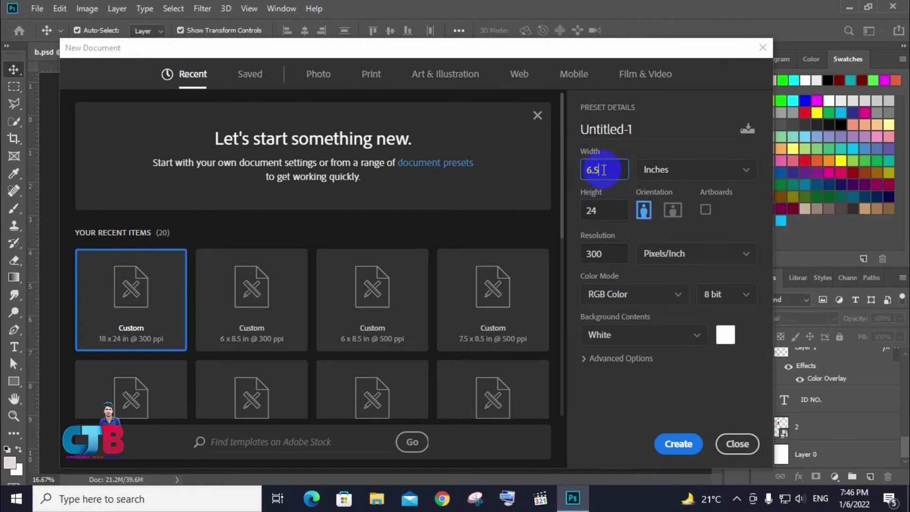
{"action": "left_click", "coordinate": [606, 214]}
{"action": "left_click_drag", "start_coordinate": [606, 214], "coordinate": [584, 215]}
{"action": "type", "text": "9.5"}
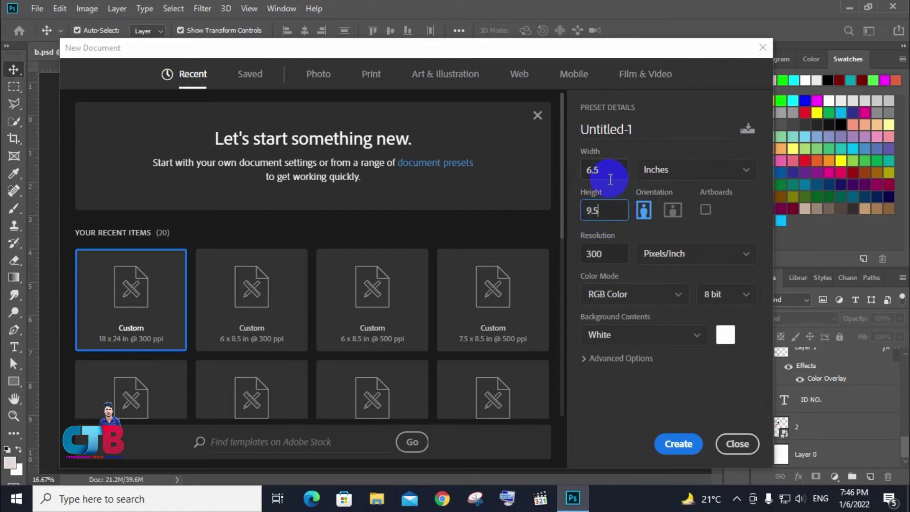
{"action": "left_click", "coordinate": [678, 443]}
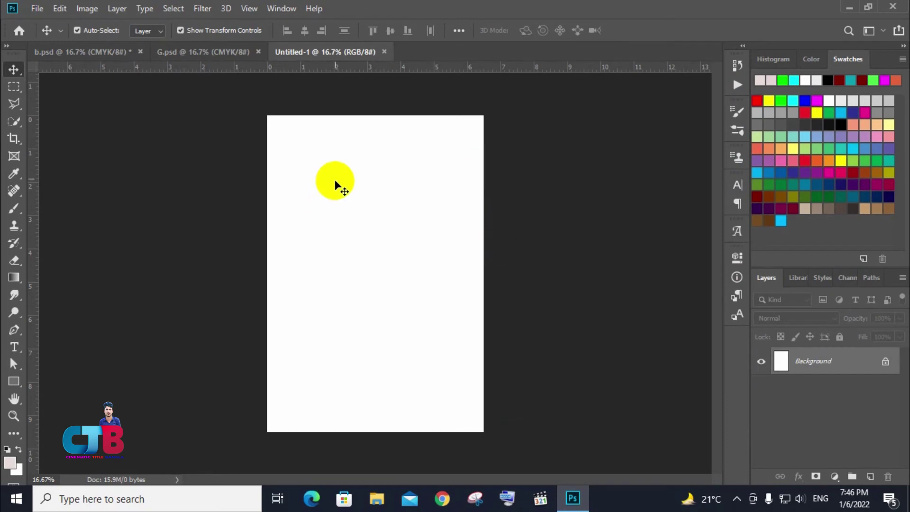
Step: Create a second blank document, 2.125 × 3.375 inches at 300 ppi, with Ctrl+N
{"action": "left_click", "coordinate": [37, 9]}
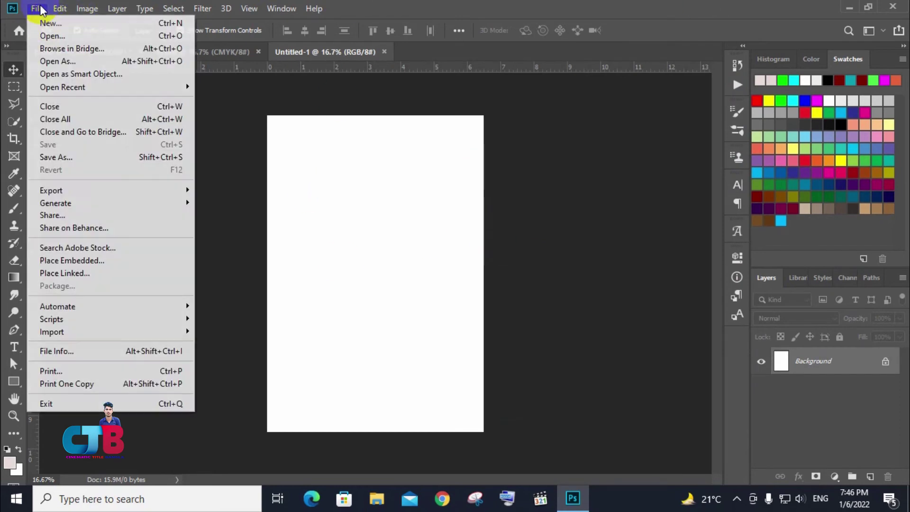
{"action": "key", "text": "Escape"}
{"action": "key", "text": "ctrl+n"}
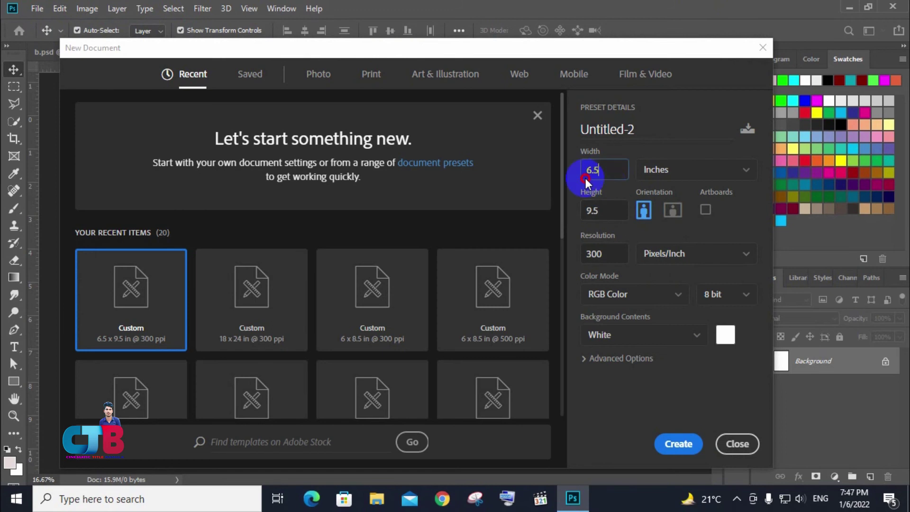
{"action": "type", "text": "2"}
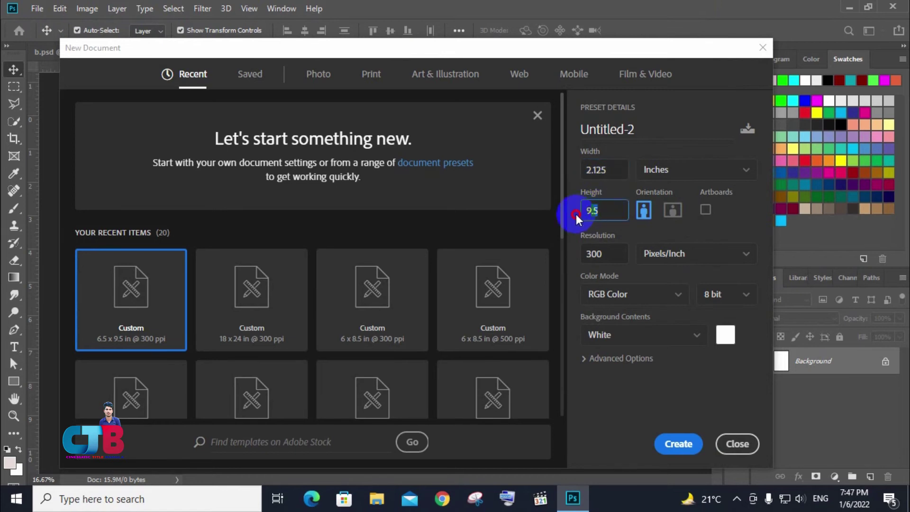
{"action": "double_click", "coordinate": [595, 220]}
{"action": "type", "text": "3.375"}
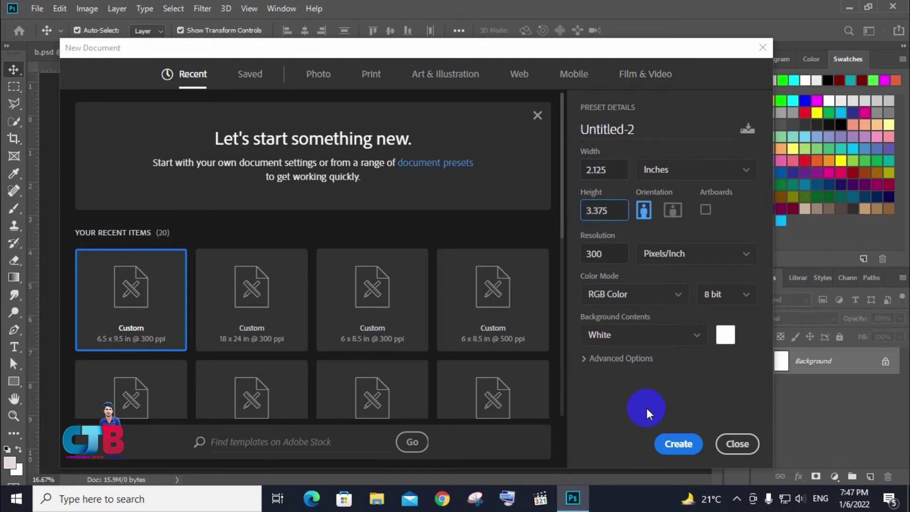
{"action": "left_click", "coordinate": [672, 442]}
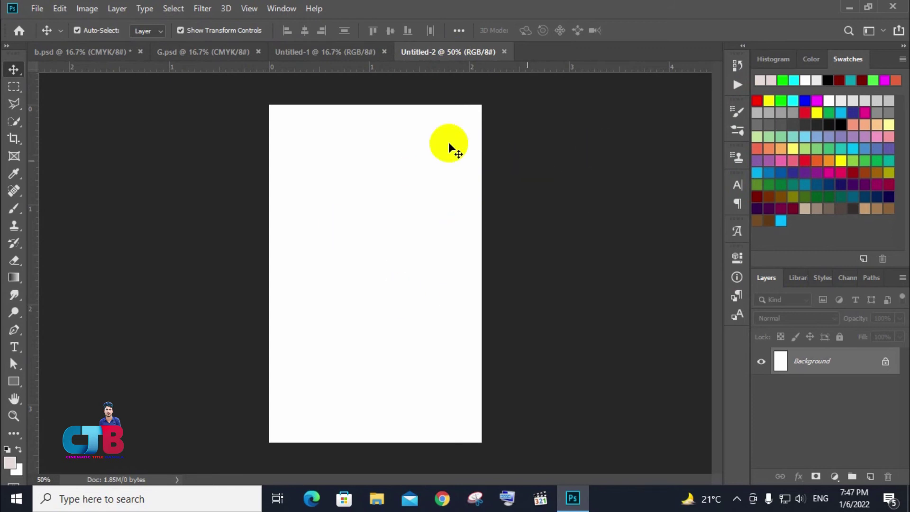
Step: Compare the Untitled-1 and Untitled-2 documents, then close Untitled-2
{"action": "left_click", "coordinate": [325, 51]}
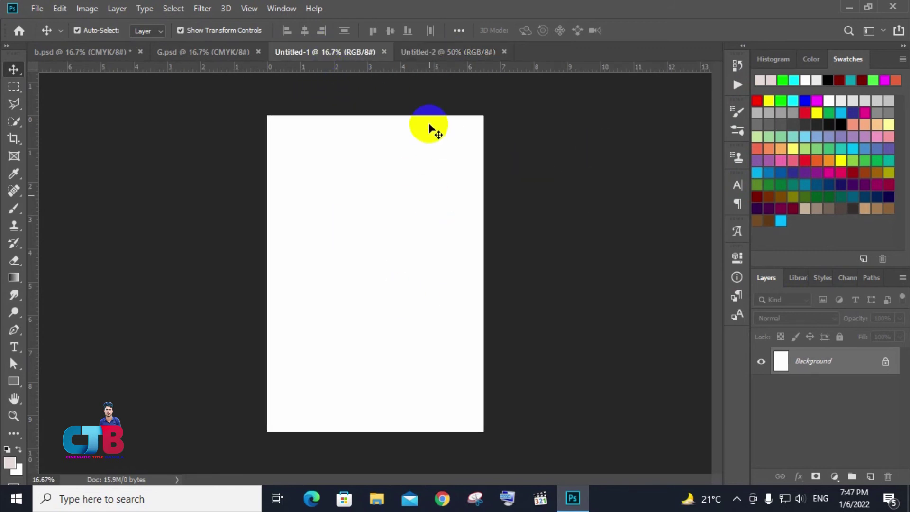
{"action": "left_click", "coordinate": [431, 53]}
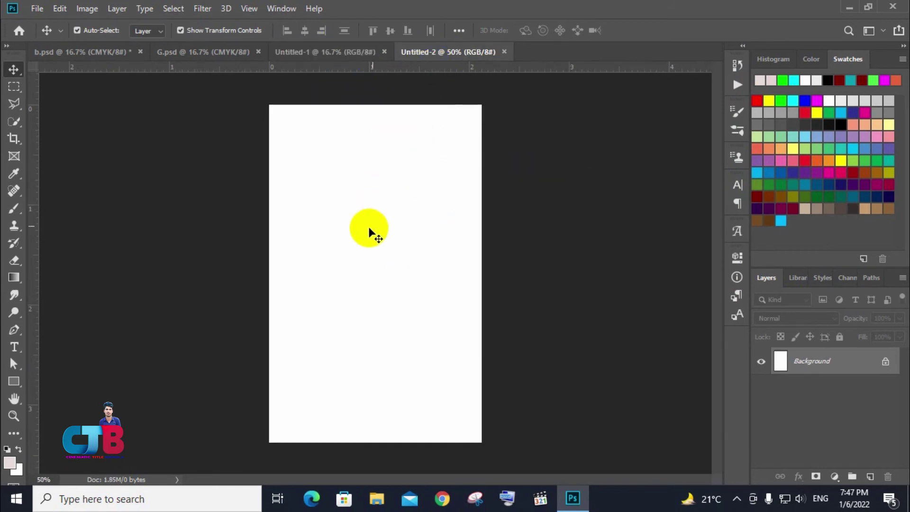
{"action": "left_click", "coordinate": [433, 53]}
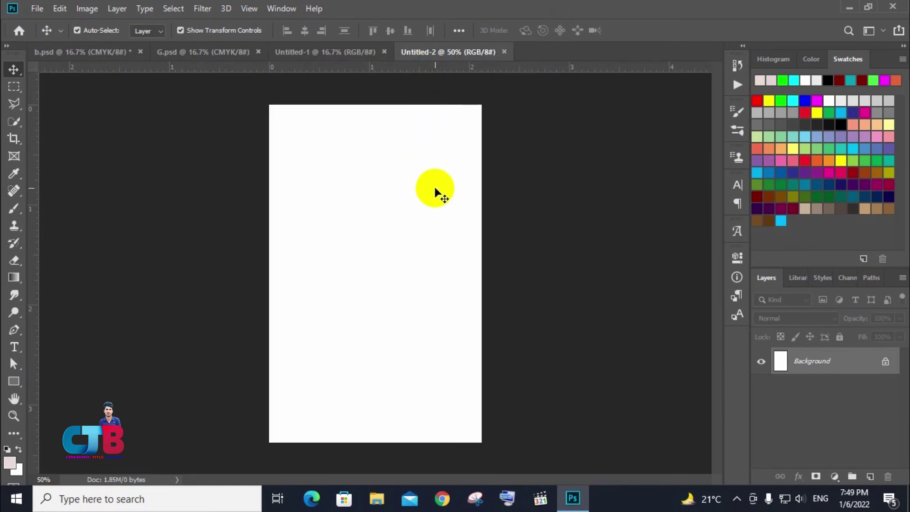
{"action": "left_click", "coordinate": [329, 61]}
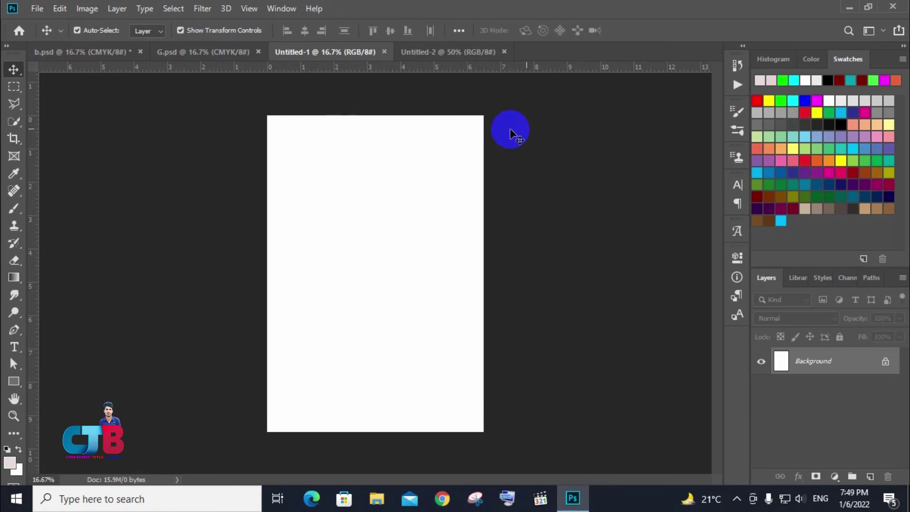
{"action": "left_click", "coordinate": [450, 52]}
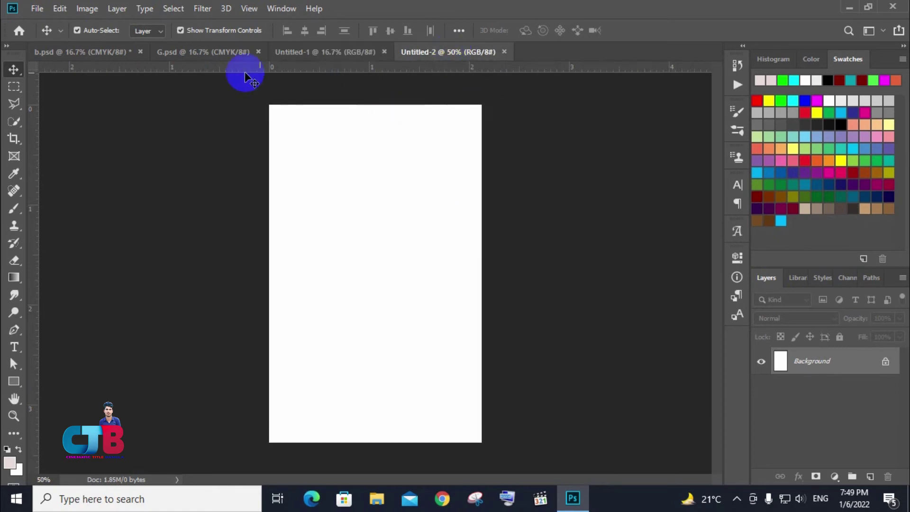
{"action": "left_click", "coordinate": [321, 57]}
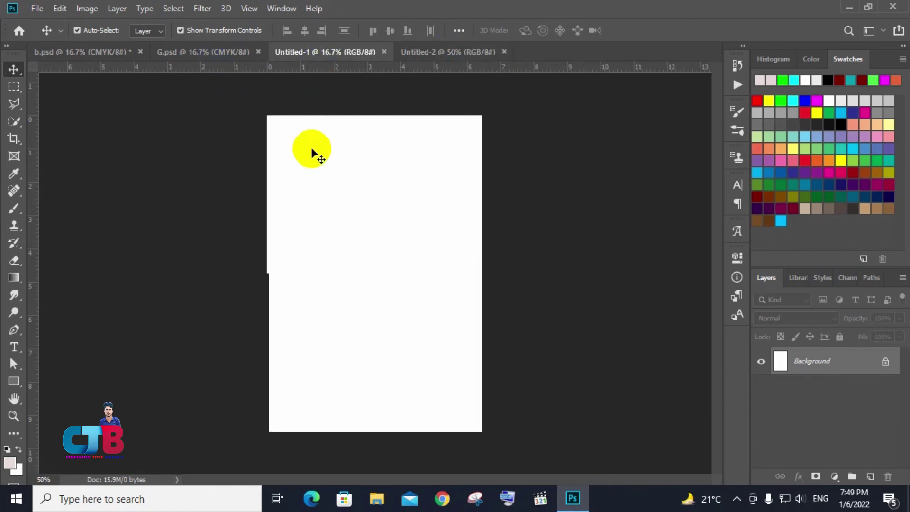
{"action": "left_click", "coordinate": [504, 51]}
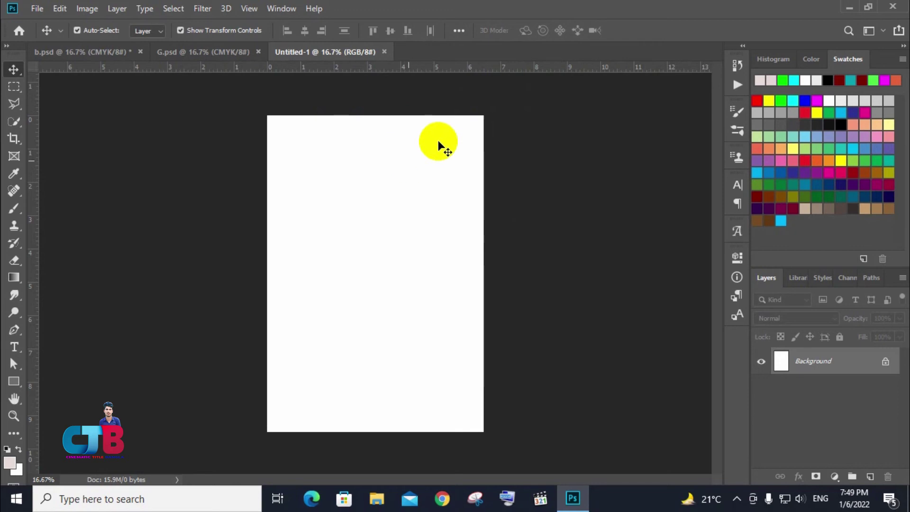
Step: Compare the Section Seven and Pacific Jeans cards, then drag BEPZA logo file '2' to Photoshop
{"action": "left_click", "coordinate": [208, 51]}
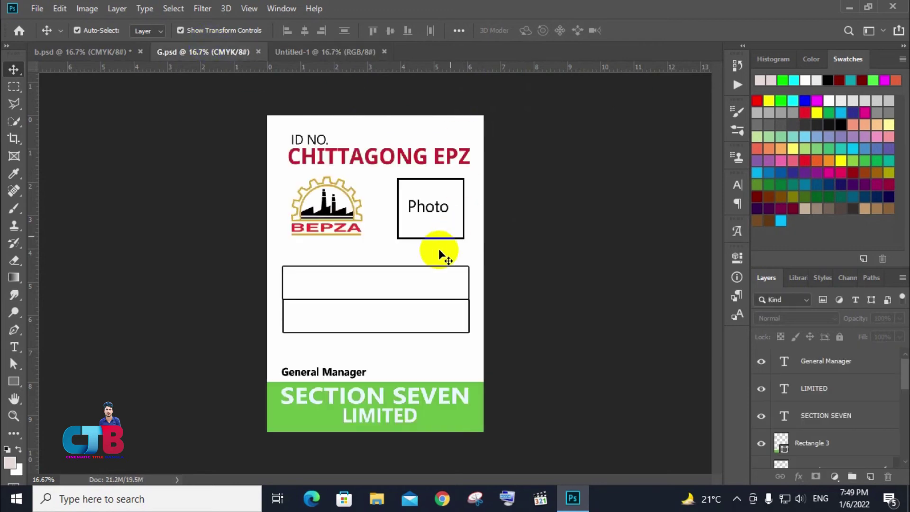
{"action": "left_click", "coordinate": [101, 53]}
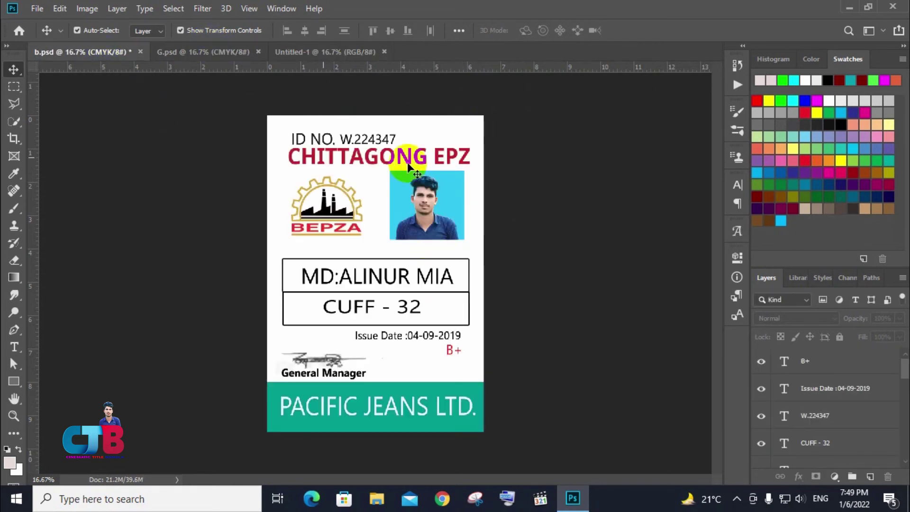
{"action": "left_click", "coordinate": [204, 52]}
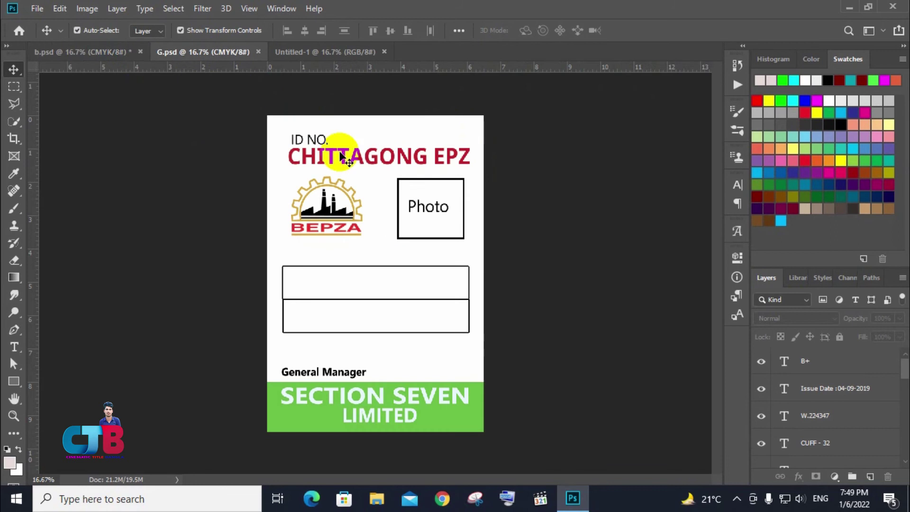
{"action": "left_click", "coordinate": [109, 52]}
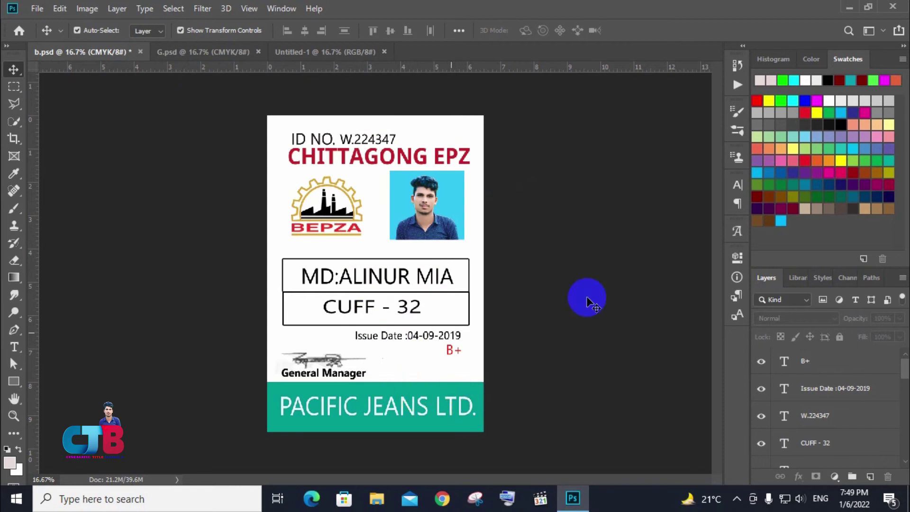
{"action": "mouse_move", "coordinate": [585, 299]}
{"action": "left_mouse_down"}
{"action": "mouse_move", "coordinate": [529, 188]}
{"action": "mouse_move", "coordinate": [312, 58]}
{"action": "left_mouse_up"}
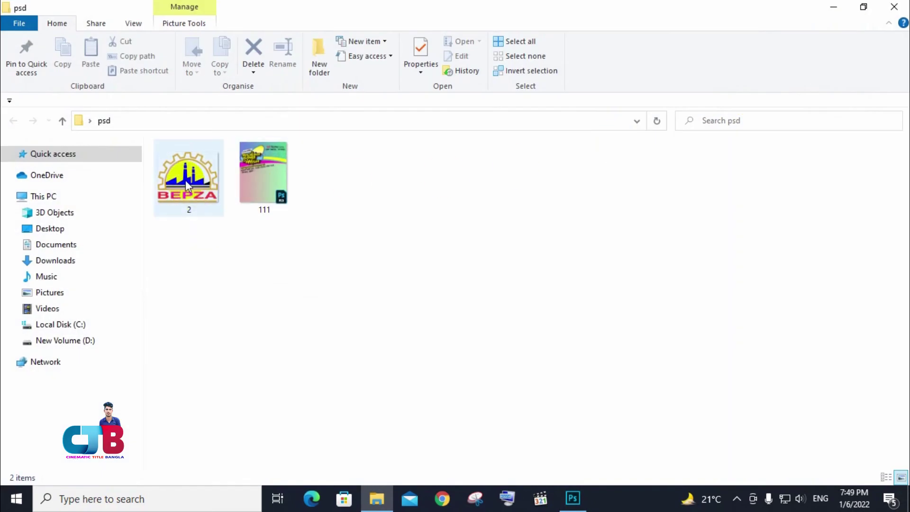
{"action": "left_click_drag", "start_coordinate": [187, 185], "coordinate": [567, 504]}
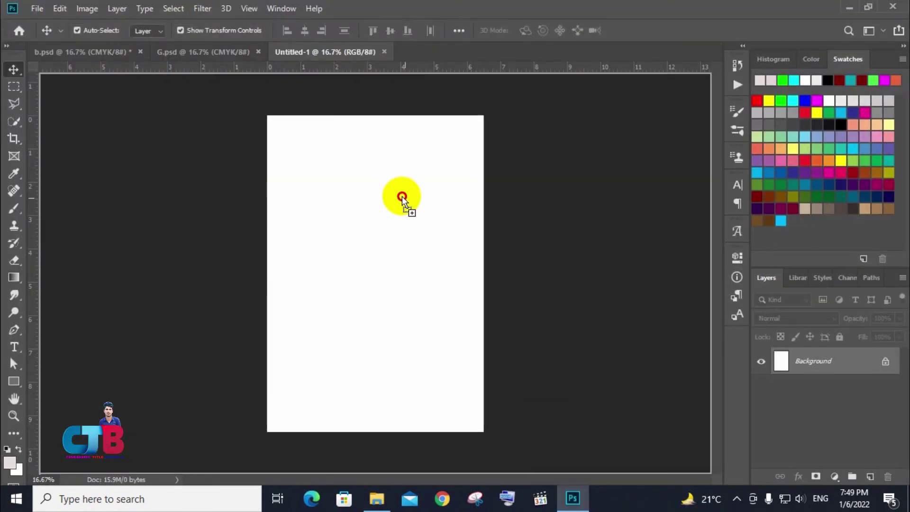
Step: Drop the BEPZA logo onto the card, scale it to about 13%, and place it upper left
{"action": "left_click_drag", "start_coordinate": [567, 503], "coordinate": [397, 193]}
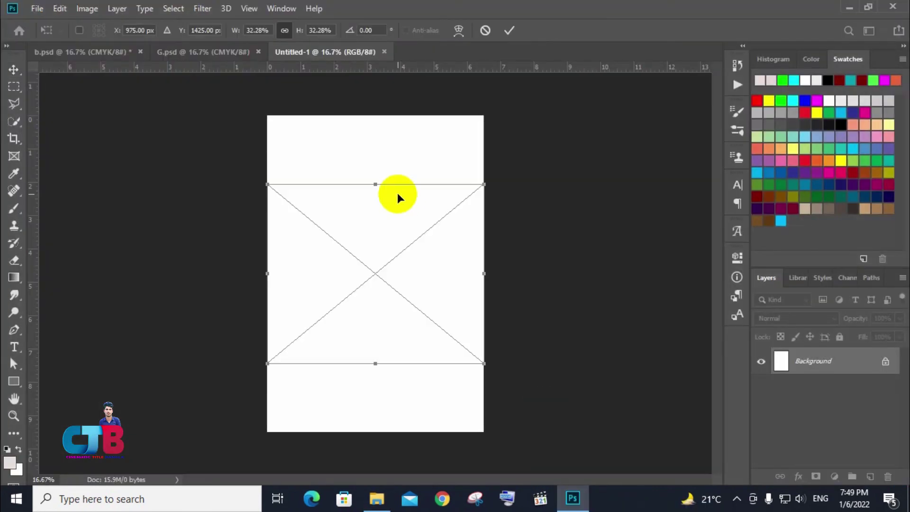
{"action": "mouse_move", "coordinate": [484, 185]}
{"action": "left_mouse_down"}
{"action": "mouse_move", "coordinate": [362, 252]}
{"action": "mouse_move", "coordinate": [369, 278]}
{"action": "mouse_move", "coordinate": [369, 189]}
{"action": "left_mouse_up"}
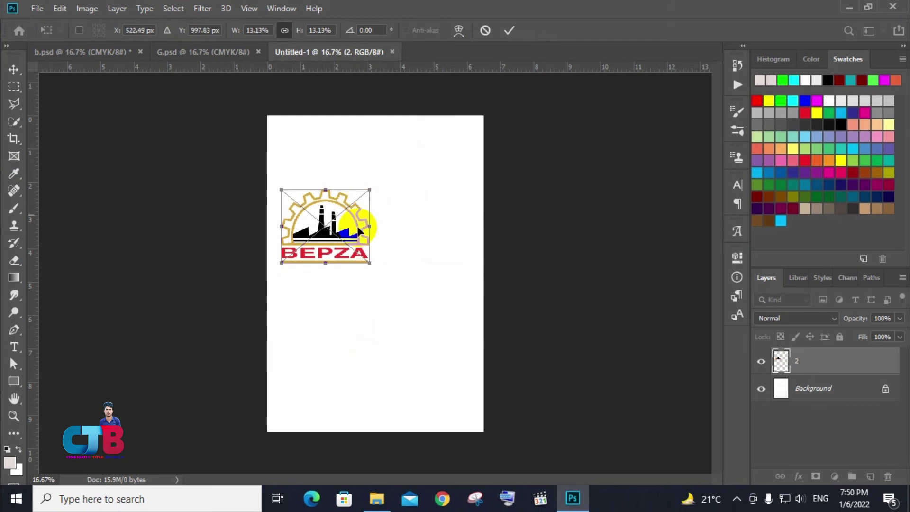
{"action": "left_click_drag", "start_coordinate": [352, 219], "coordinate": [362, 197]}
{"action": "left_click", "coordinate": [508, 31]}
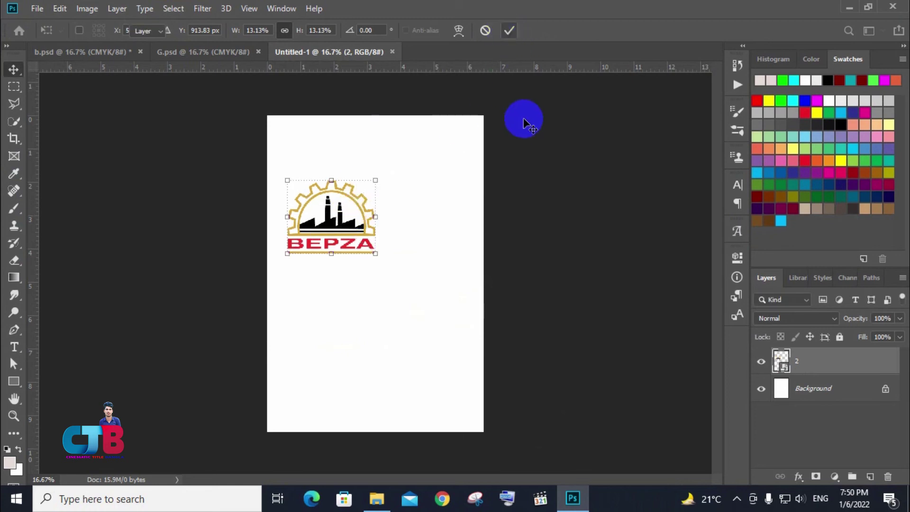
Step: Copy the red CHITTAGONG EPZ title from the sample card to above the logo
{"action": "left_click", "coordinate": [224, 52]}
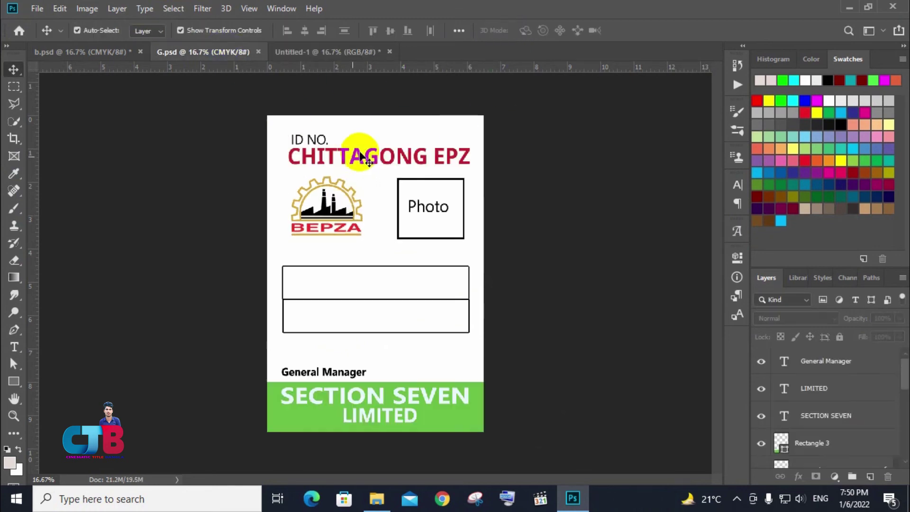
{"action": "mouse_move", "coordinate": [362, 152]}
{"action": "left_mouse_down"}
{"action": "mouse_move", "coordinate": [308, 71]}
{"action": "mouse_move", "coordinate": [402, 166]}
{"action": "left_mouse_up"}
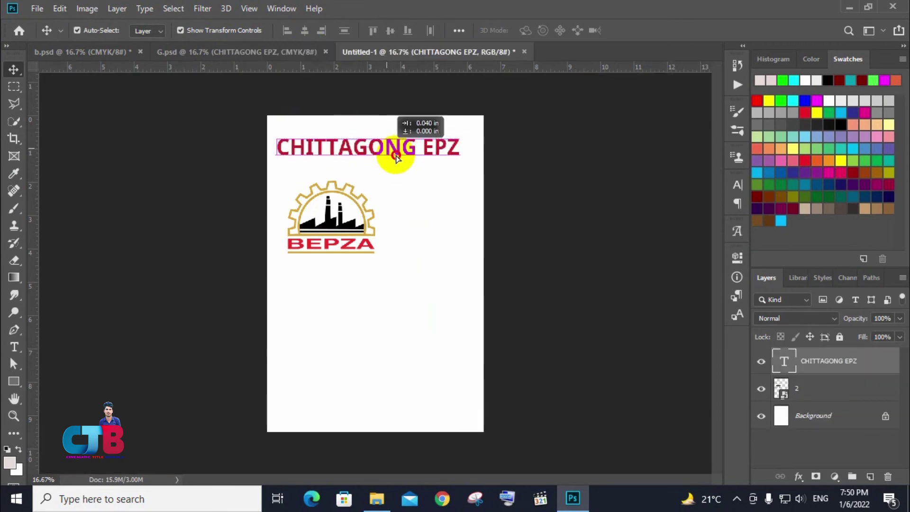
{"action": "double_click", "coordinate": [402, 165]}
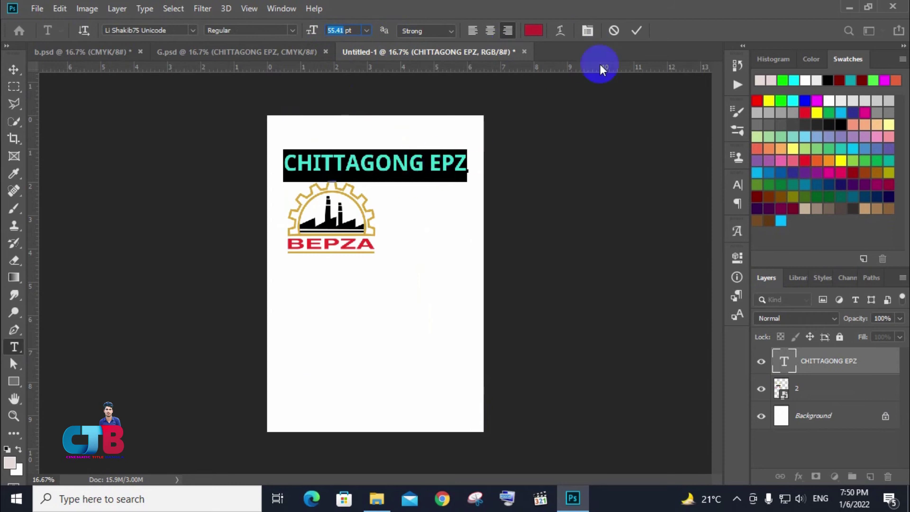
{"action": "left_click", "coordinate": [635, 31]}
{"action": "key", "text": "v"}
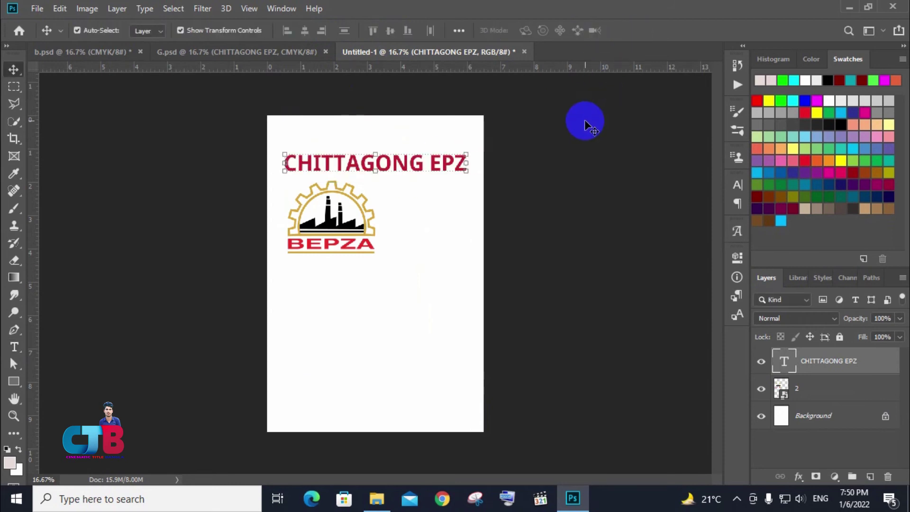
{"action": "left_click", "coordinate": [293, 54]}
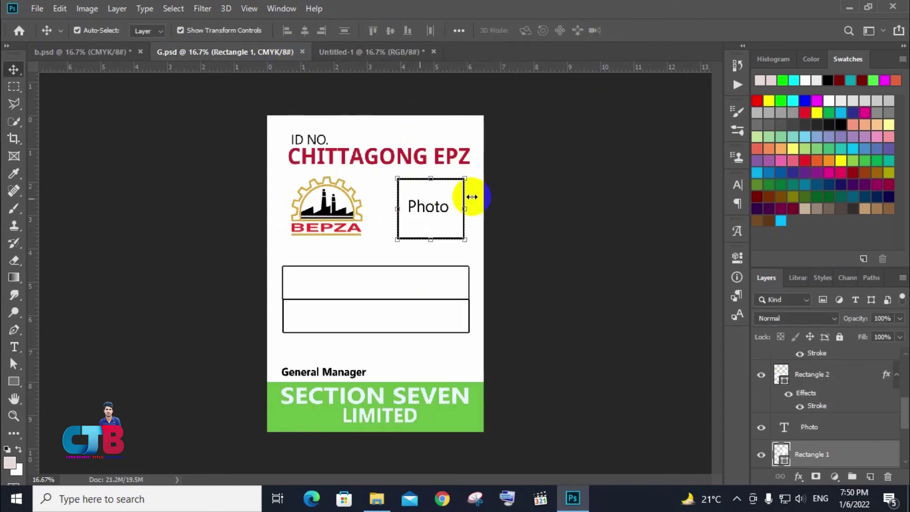
{"action": "left_click", "coordinate": [603, 197]}
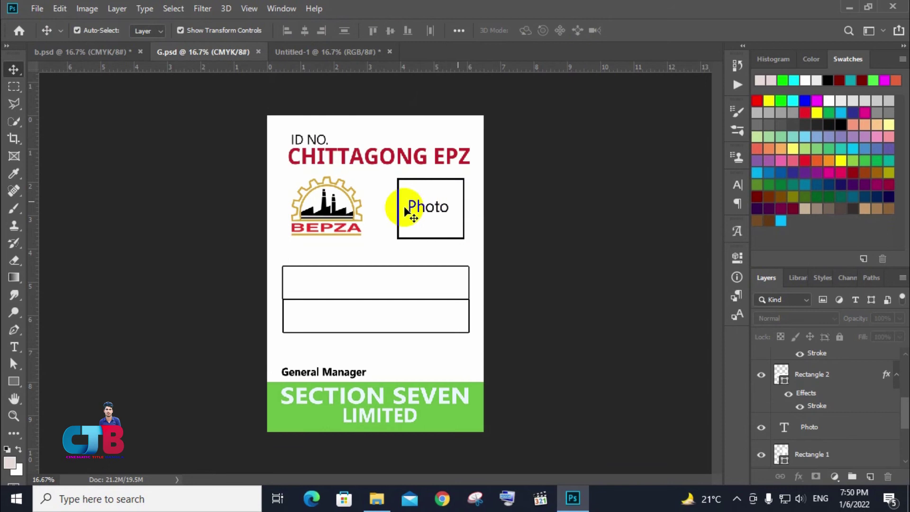
{"action": "left_click", "coordinate": [343, 50]}
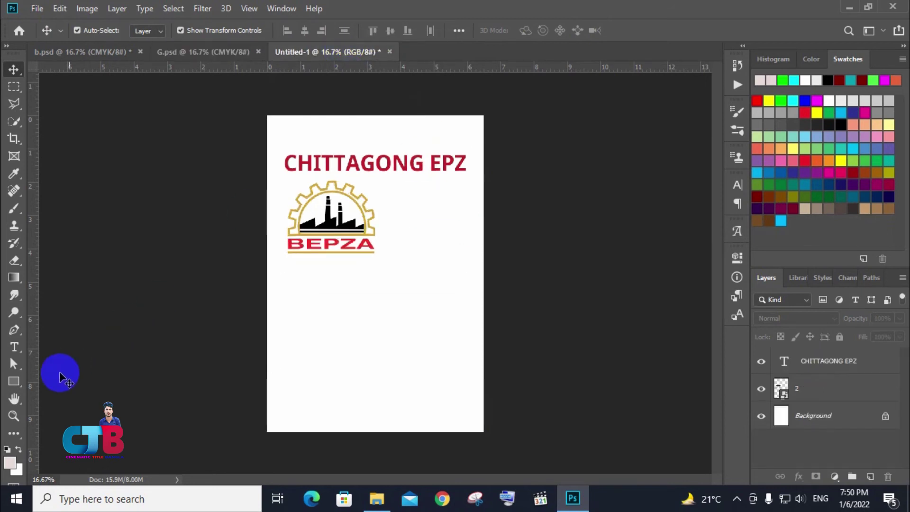
Step: Draw a rectangle for the photo box to the right of the logo
{"action": "left_click", "coordinate": [14, 382]}
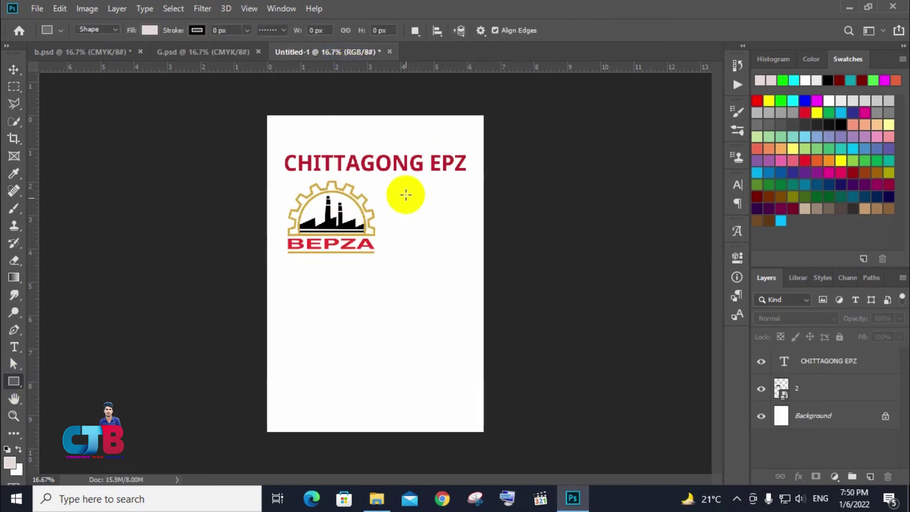
{"action": "left_click_drag", "start_coordinate": [405, 195], "coordinate": [473, 252]}
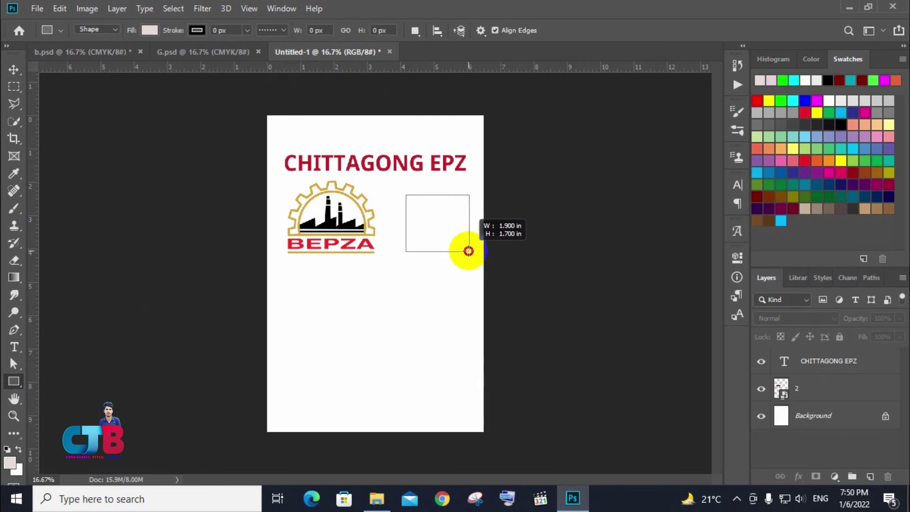
{"action": "left_click_drag", "start_coordinate": [470, 253], "coordinate": [469, 251]}
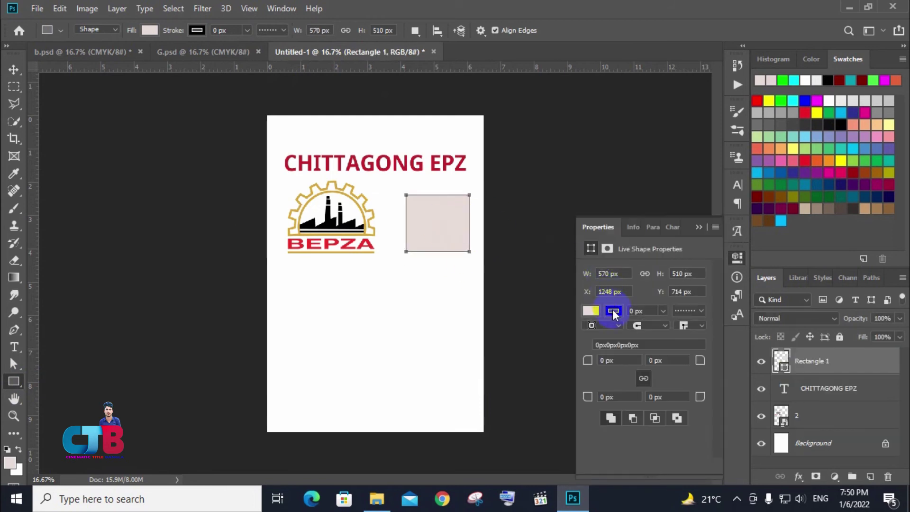
Step: Give the photo box a thin solid black border, about 7 px, and white fill
{"action": "left_click", "coordinate": [614, 312]}
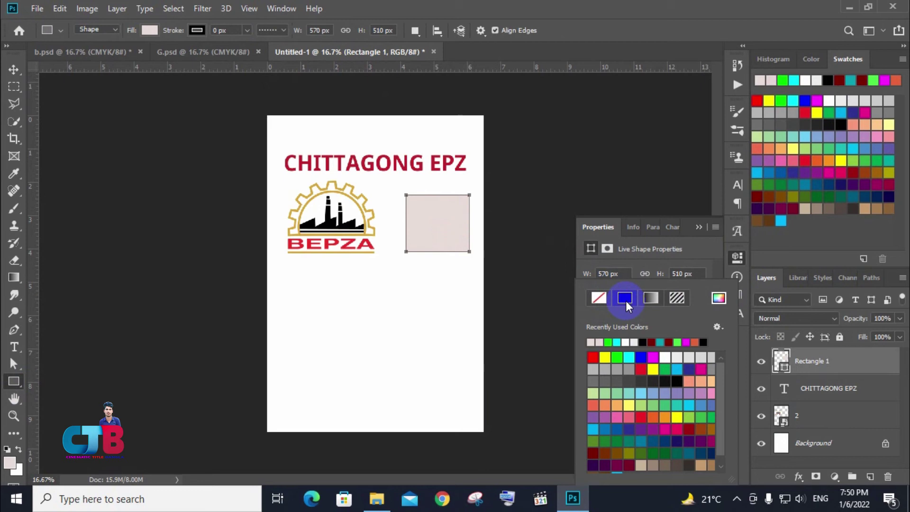
{"action": "left_click", "coordinate": [697, 252]}
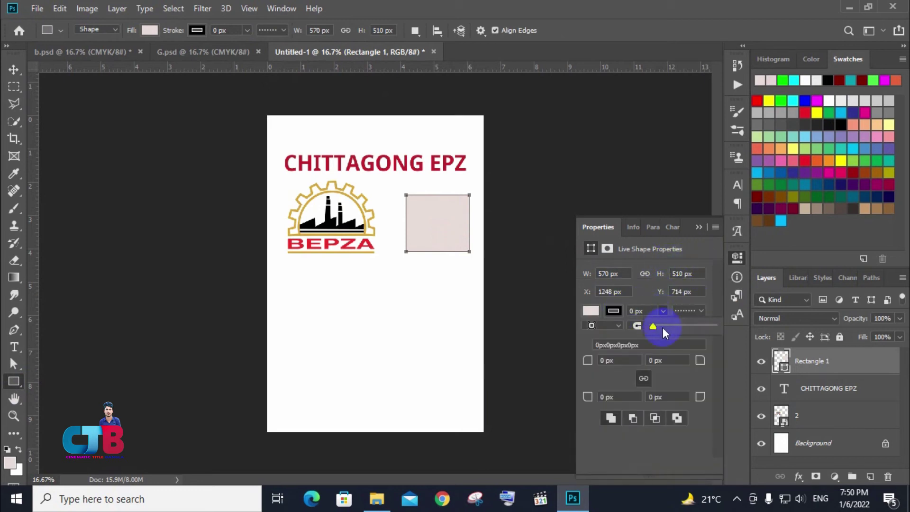
{"action": "left_click_drag", "start_coordinate": [661, 324], "coordinate": [667, 324]}
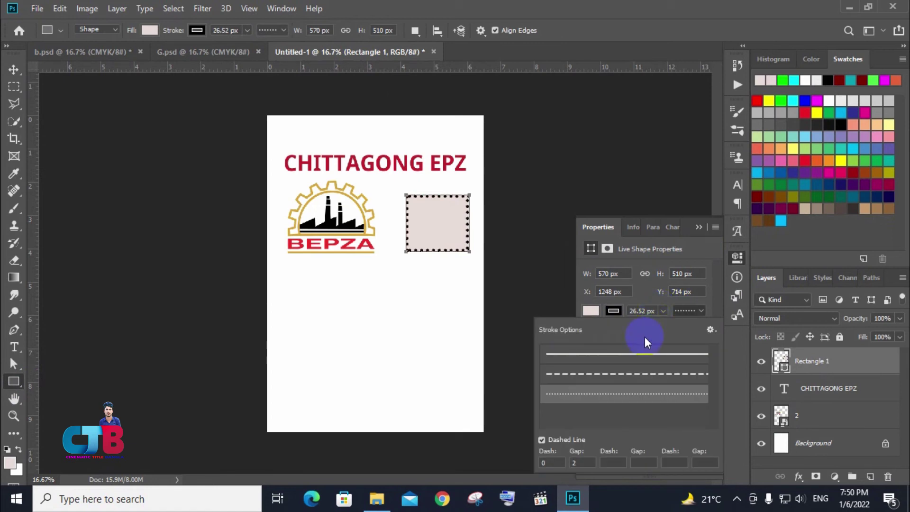
{"action": "left_click", "coordinate": [636, 353]}
{"action": "left_click", "coordinate": [666, 275]}
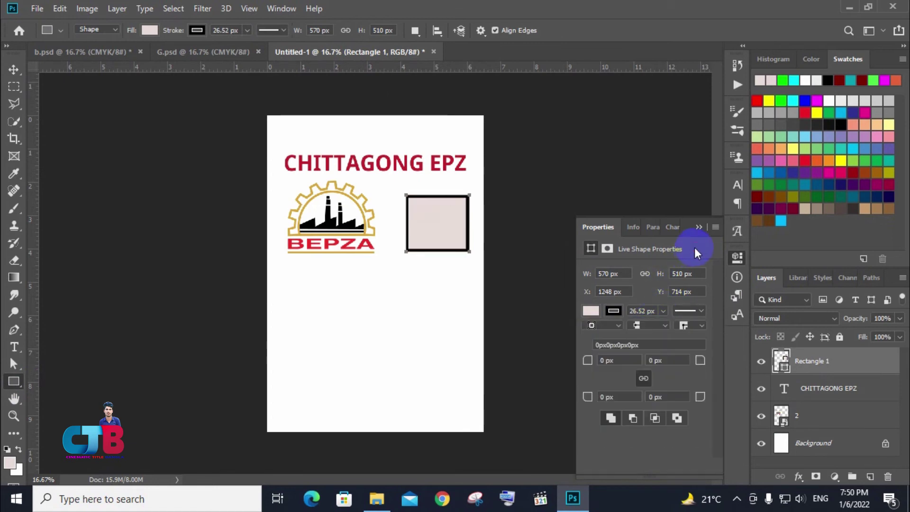
{"action": "left_click", "coordinate": [662, 311]}
{"action": "left_click_drag", "start_coordinate": [657, 325], "coordinate": [655, 326]}
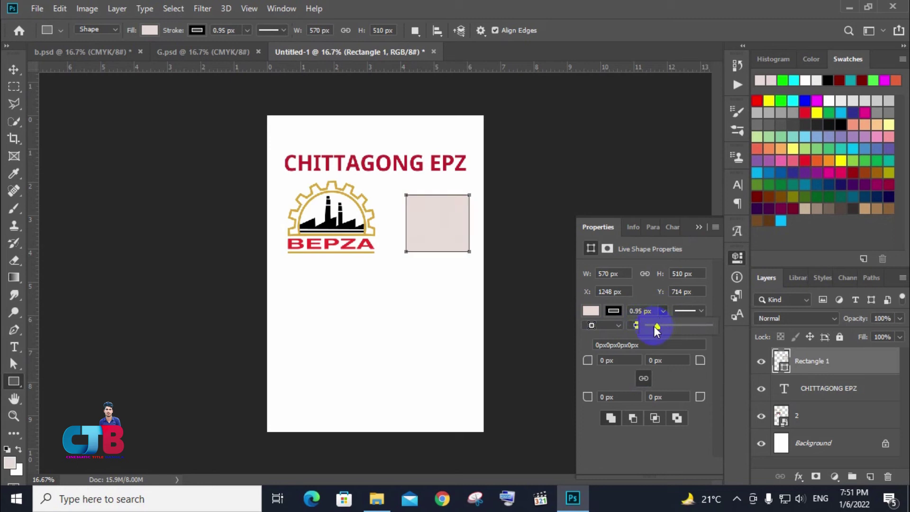
{"action": "left_click", "coordinate": [591, 309]}
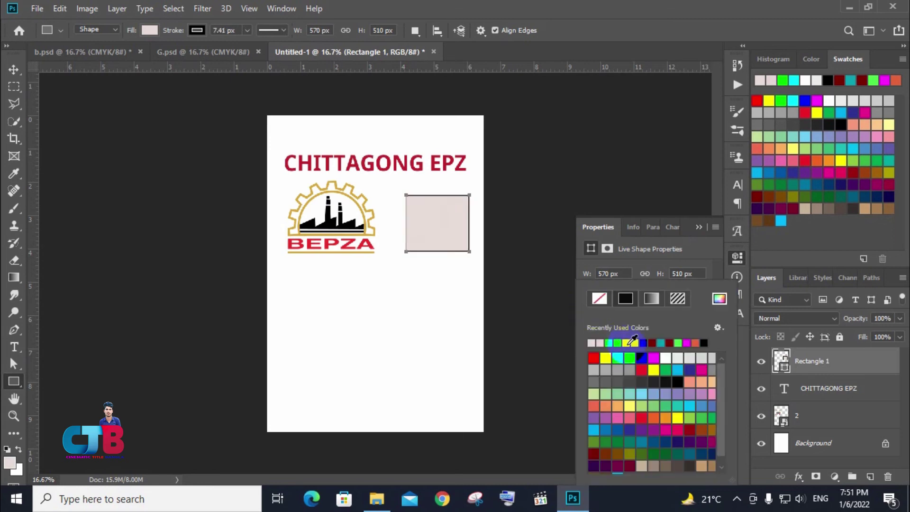
{"action": "left_click", "coordinate": [631, 343]}
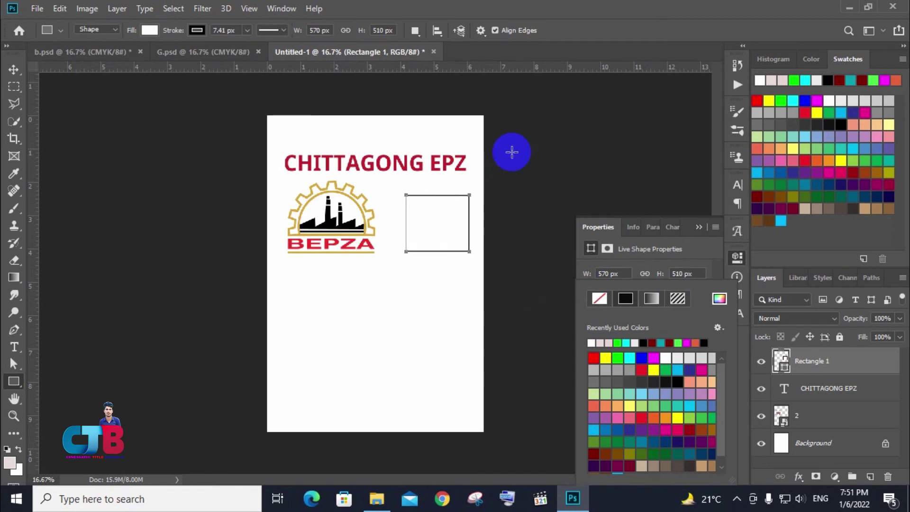
{"action": "left_click", "coordinate": [695, 228]}
Step: Nudge the photo box slightly up and left, checking it against the sample card
{"action": "left_click", "coordinate": [14, 69]}
{"action": "left_click_drag", "start_coordinate": [445, 241], "coordinate": [443, 235]}
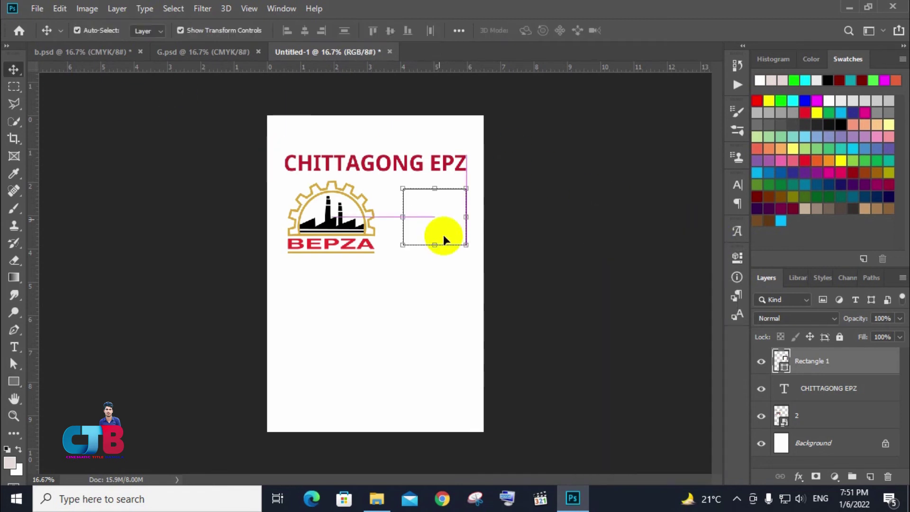
{"action": "left_click", "coordinate": [552, 229]}
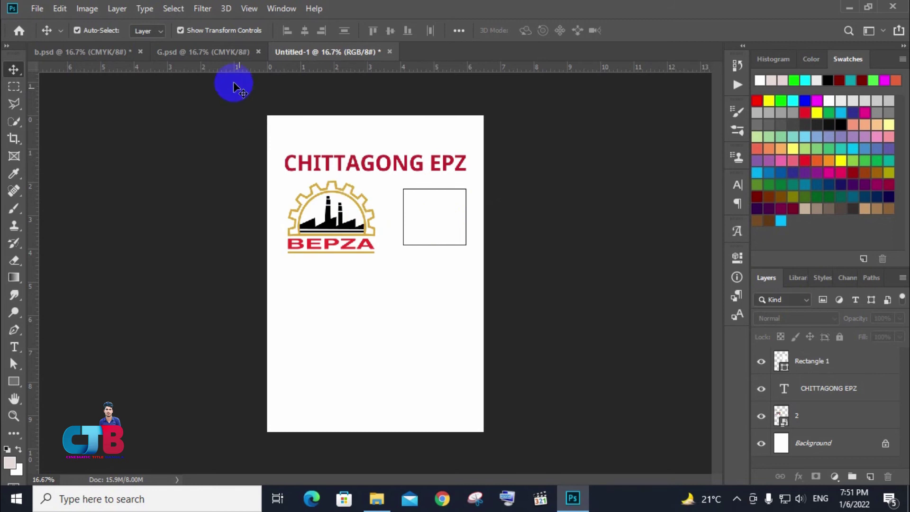
{"action": "left_click", "coordinate": [209, 52]}
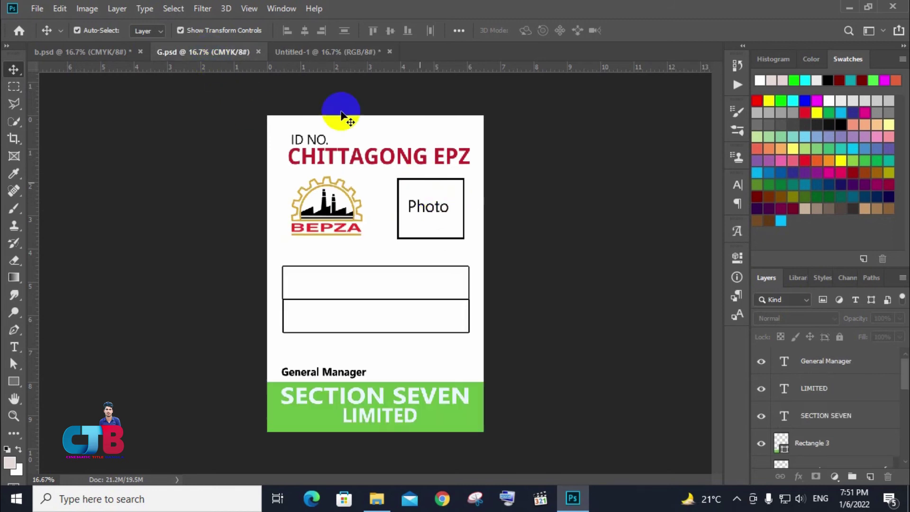
{"action": "left_click", "coordinate": [300, 56]}
Step: Raise the photo box's stroke width to about 18 px
{"action": "left_click", "coordinate": [451, 204]}
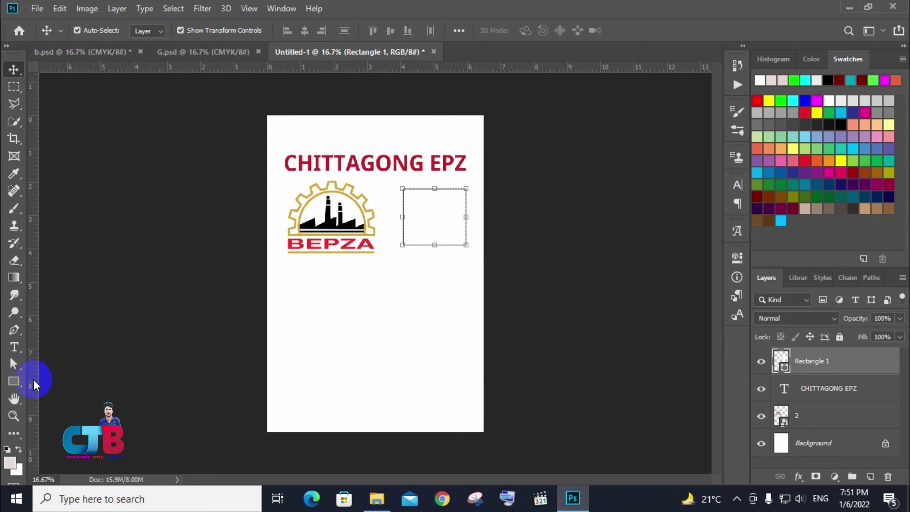
{"action": "left_click", "coordinate": [17, 383]}
{"action": "left_click", "coordinate": [245, 31]}
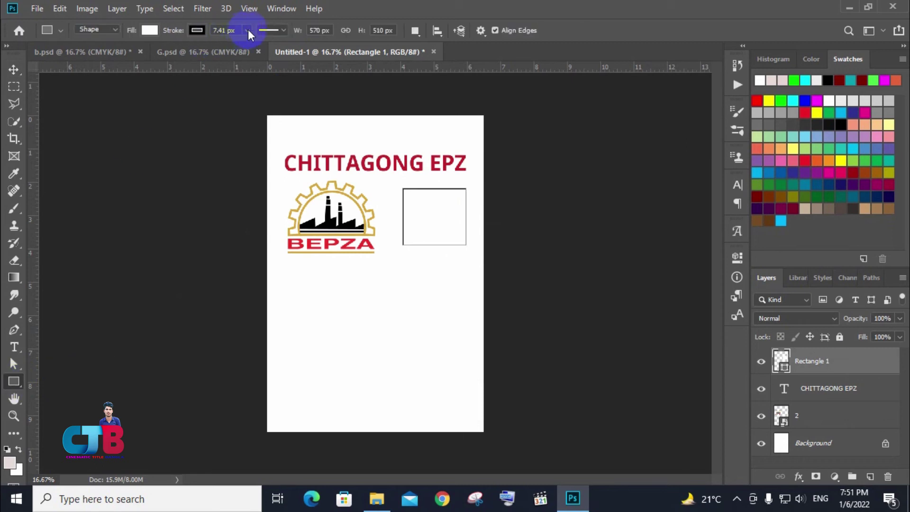
{"action": "left_click", "coordinate": [254, 45]}
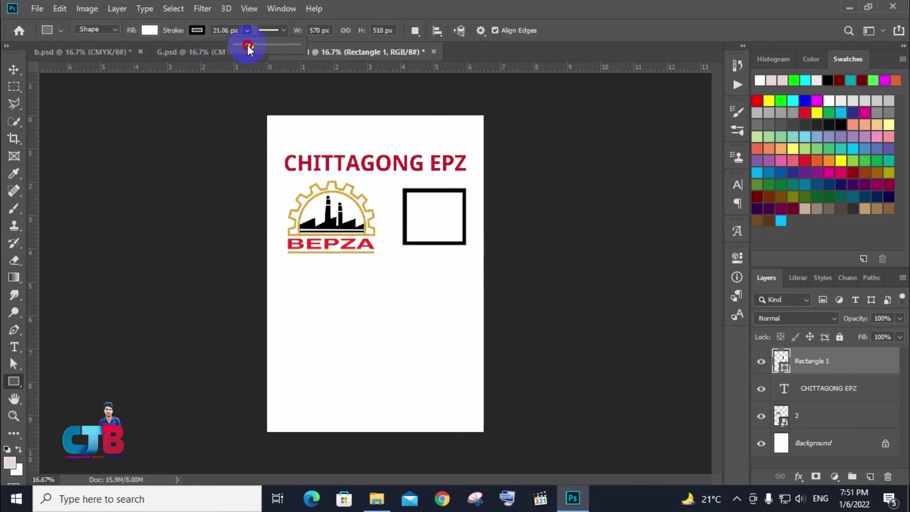
{"action": "left_click_drag", "start_coordinate": [249, 47], "coordinate": [250, 47]}
{"action": "left_click", "coordinate": [252, 47]}
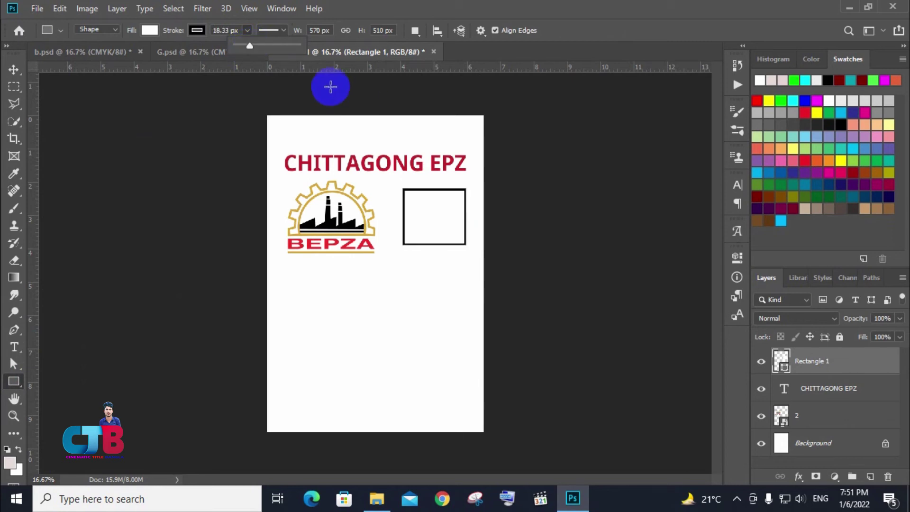
{"action": "left_click", "coordinate": [14, 69]}
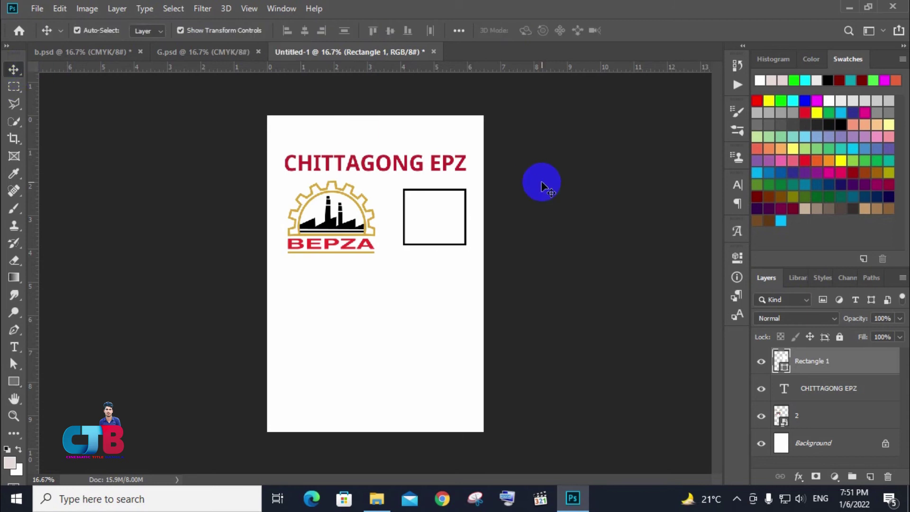
{"action": "left_click", "coordinate": [551, 218]}
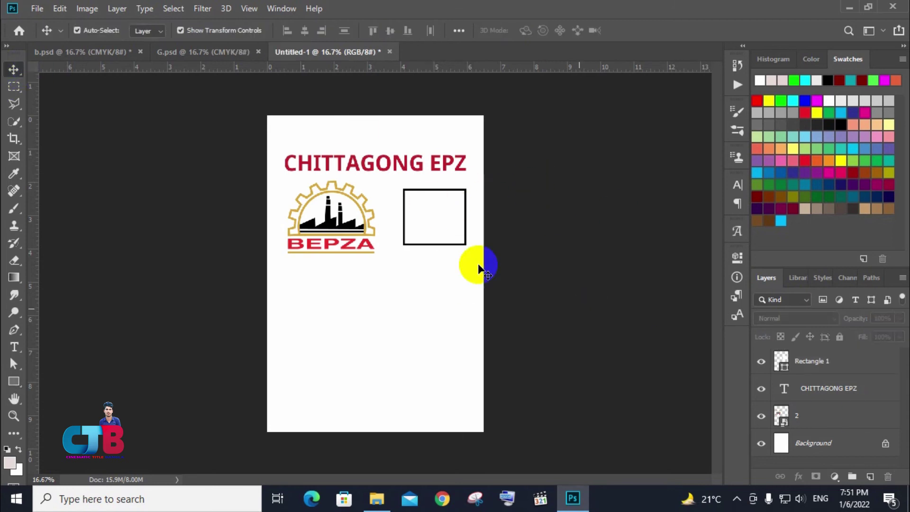
{"action": "left_click", "coordinate": [457, 243]}
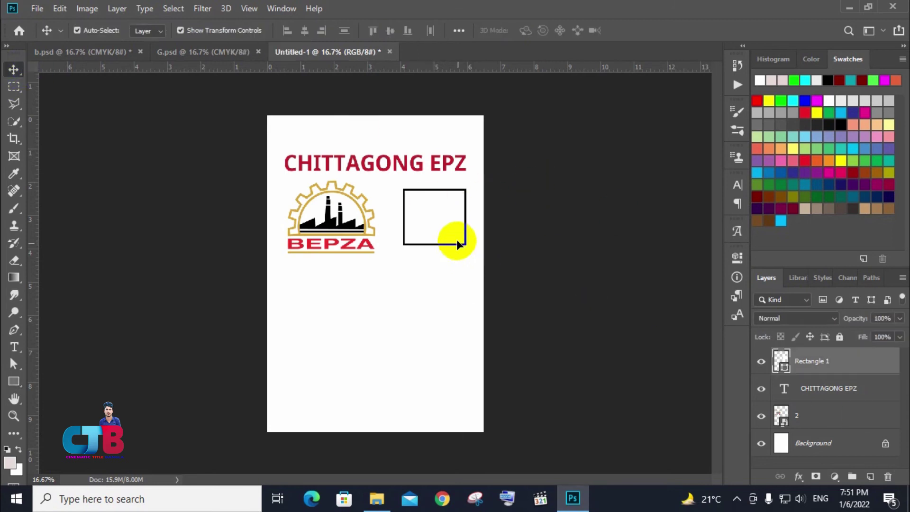
Step: Try a Layer Style stroke on the photo box, then cancel it unapplied
{"action": "double_click", "coordinate": [872, 373]}
{"action": "left_click_drag", "start_coordinate": [532, 167], "coordinate": [799, 180]}
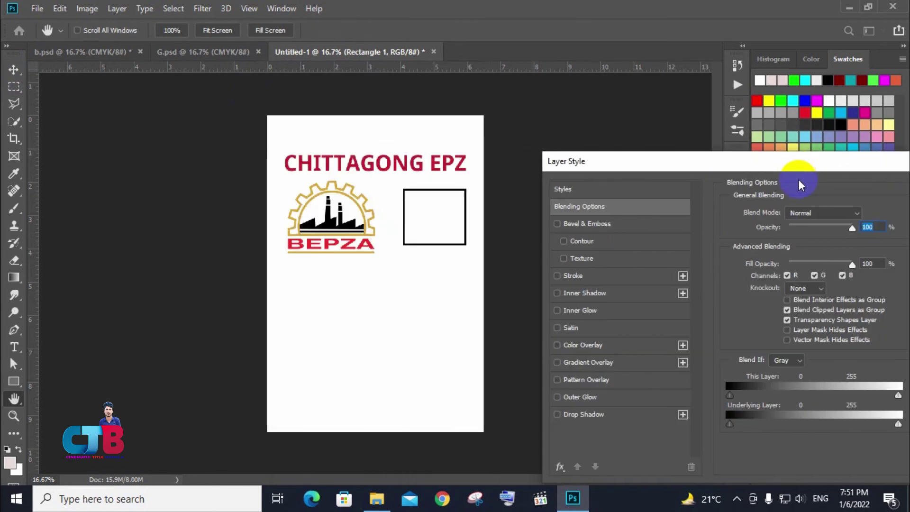
{"action": "left_click", "coordinate": [616, 273]}
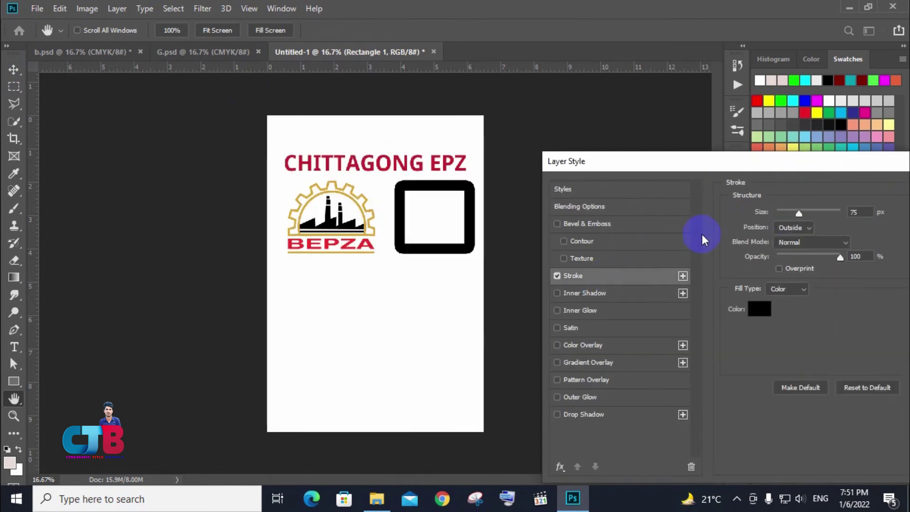
{"action": "left_click", "coordinate": [786, 214]}
{"action": "left_click_drag", "start_coordinate": [786, 216], "coordinate": [782, 216]}
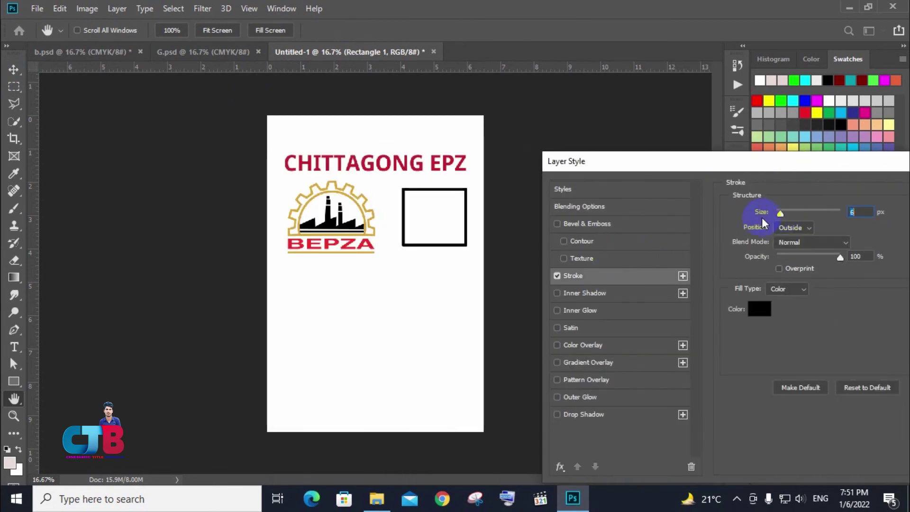
{"action": "left_click_drag", "start_coordinate": [755, 165], "coordinate": [687, 167]}
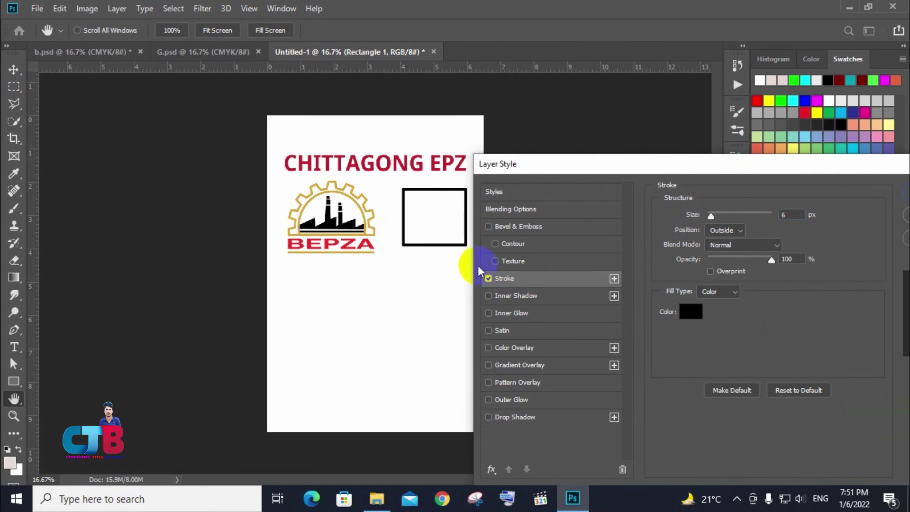
{"action": "left_click", "coordinate": [488, 278]}
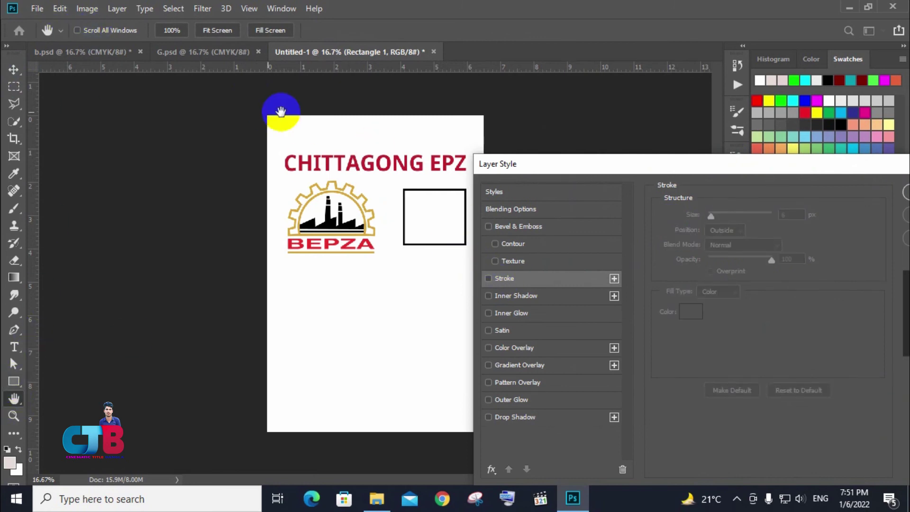
{"action": "left_click_drag", "start_coordinate": [862, 166], "coordinate": [561, 160]}
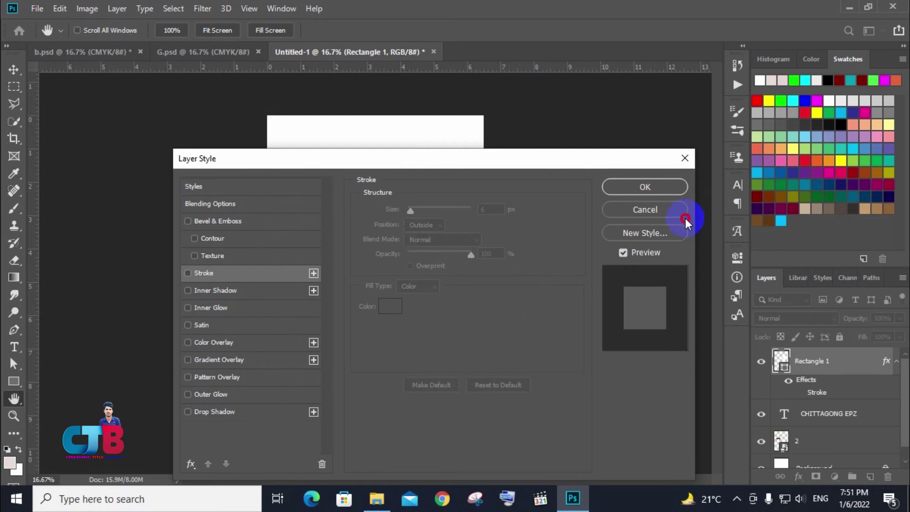
{"action": "left_click", "coordinate": [671, 209]}
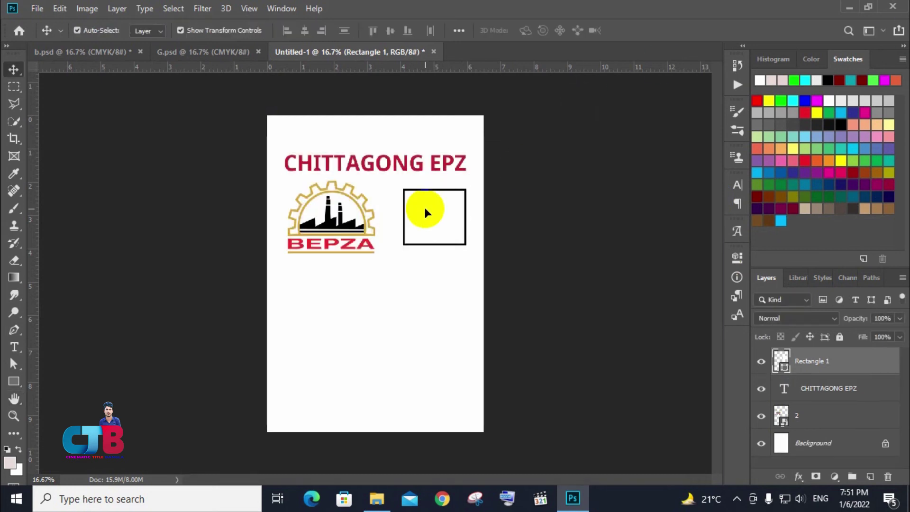
Step: Set the photo box's shape stroke to No Color
{"action": "left_click", "coordinate": [14, 382]}
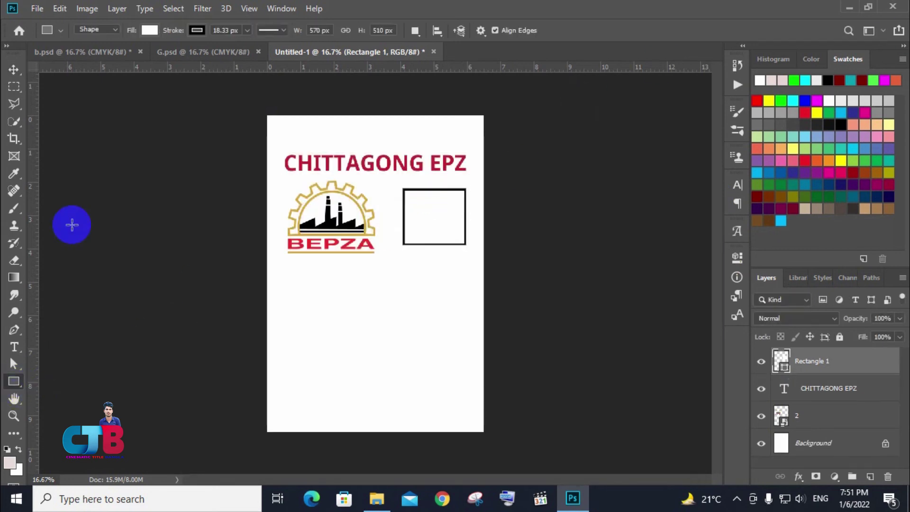
{"action": "left_click", "coordinate": [195, 31]}
{"action": "left_click", "coordinate": [157, 55]}
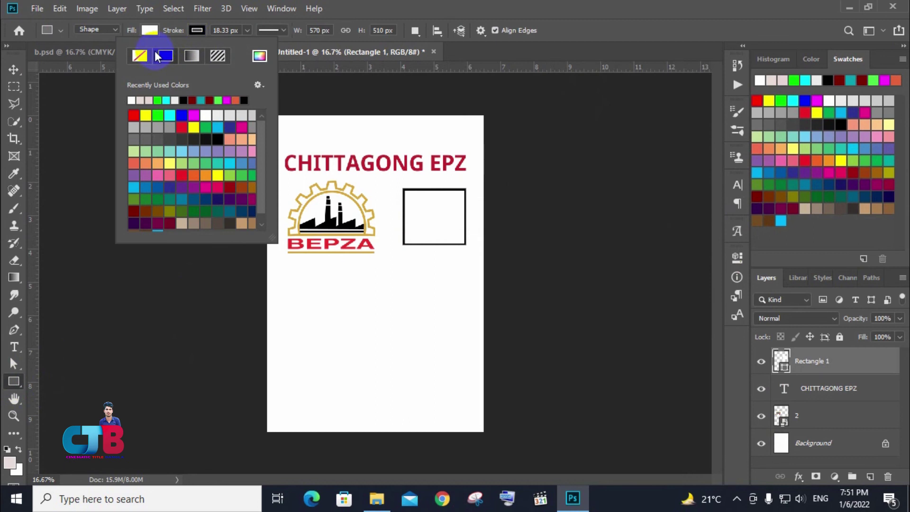
{"action": "left_click", "coordinate": [138, 55]}
{"action": "left_click", "coordinate": [353, 176]}
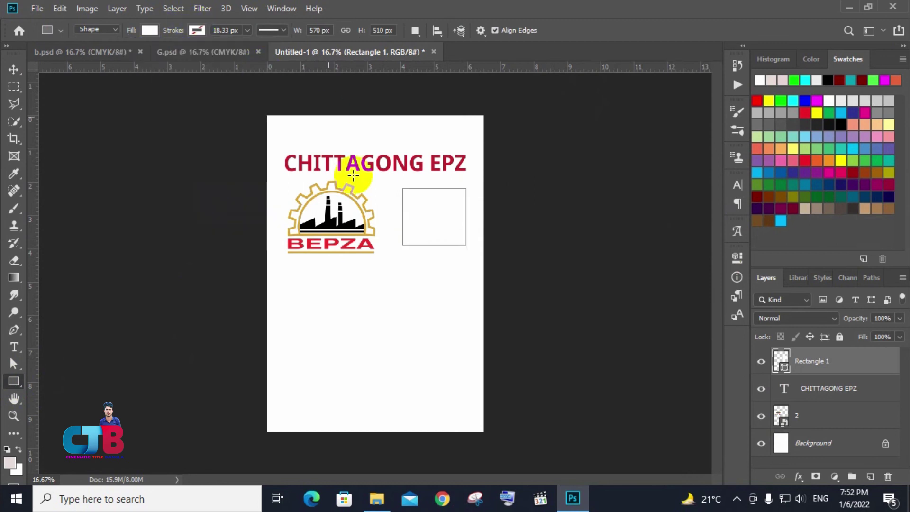
Step: Apply a 16 px black Stroke layer effect to Rectangle 1
{"action": "double_click", "coordinate": [871, 370]}
{"action": "left_click_drag", "start_coordinate": [471, 162], "coordinate": [900, 204]}
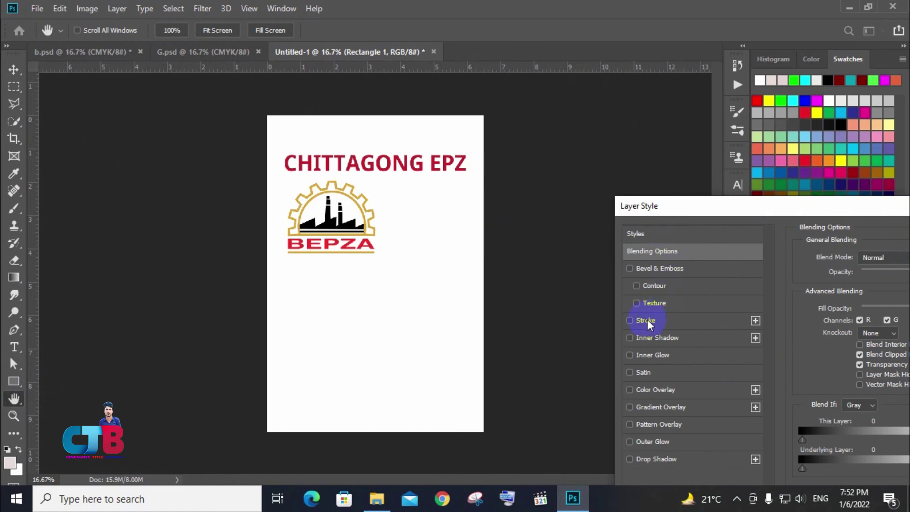
{"action": "left_click", "coordinate": [646, 320]}
{"action": "left_click_drag", "start_coordinate": [847, 264], "coordinate": [854, 258]}
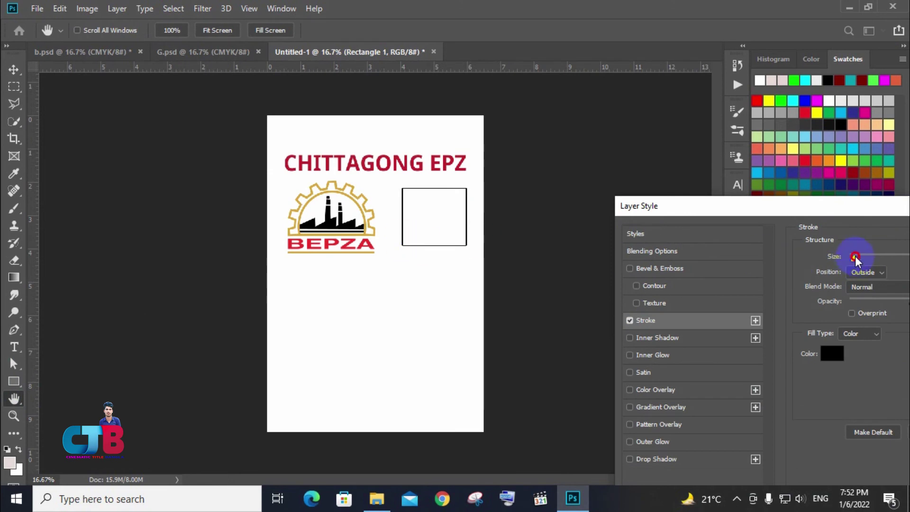
{"action": "left_click_drag", "start_coordinate": [858, 263], "coordinate": [859, 260]}
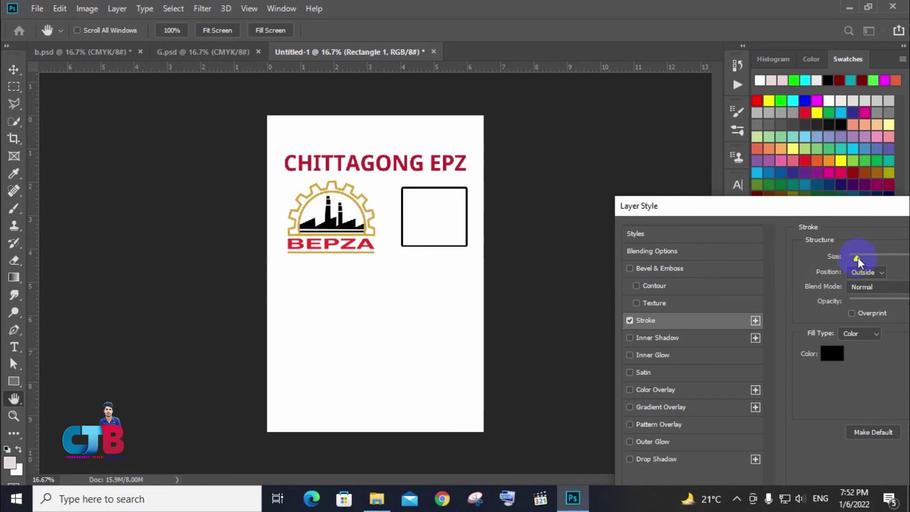
{"action": "left_click_drag", "start_coordinate": [820, 205], "coordinate": [521, 206]}
{"action": "left_click", "coordinate": [760, 235]}
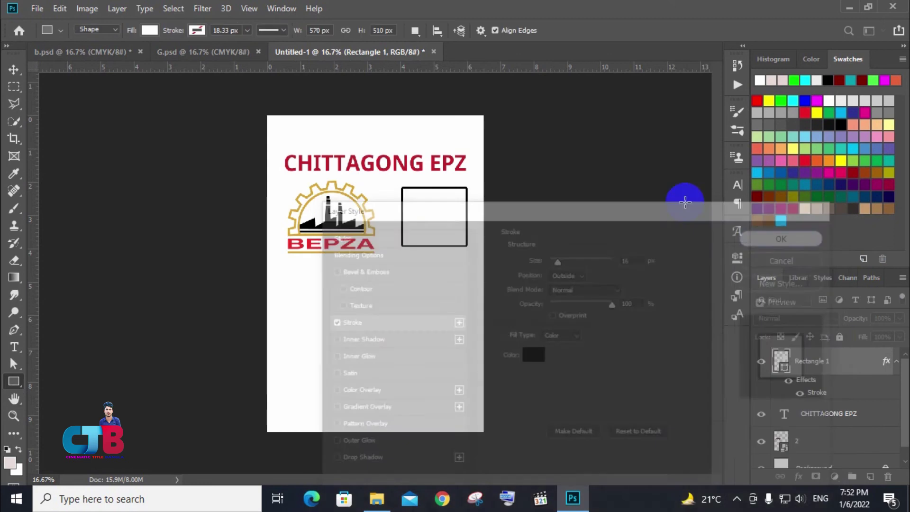
{"action": "left_click", "coordinate": [15, 69]}
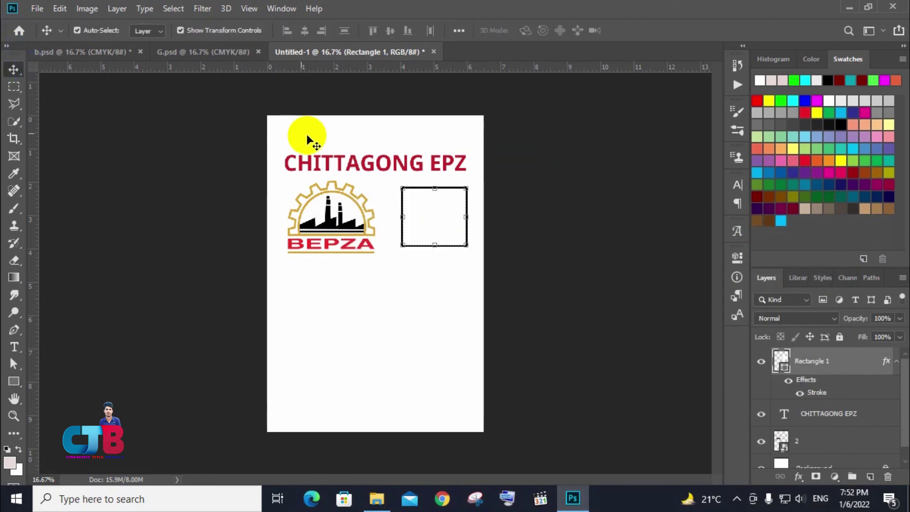
Step: Copy the ID NO. label from G.psd onto the new card, just above CHITTAGONG EPZ
{"action": "left_click", "coordinate": [203, 52]}
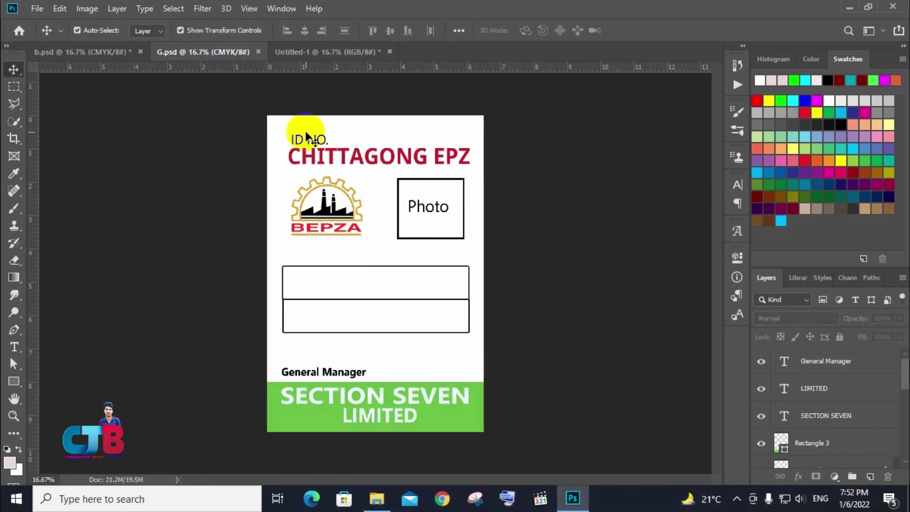
{"action": "left_click_drag", "start_coordinate": [311, 139], "coordinate": [304, 55]}
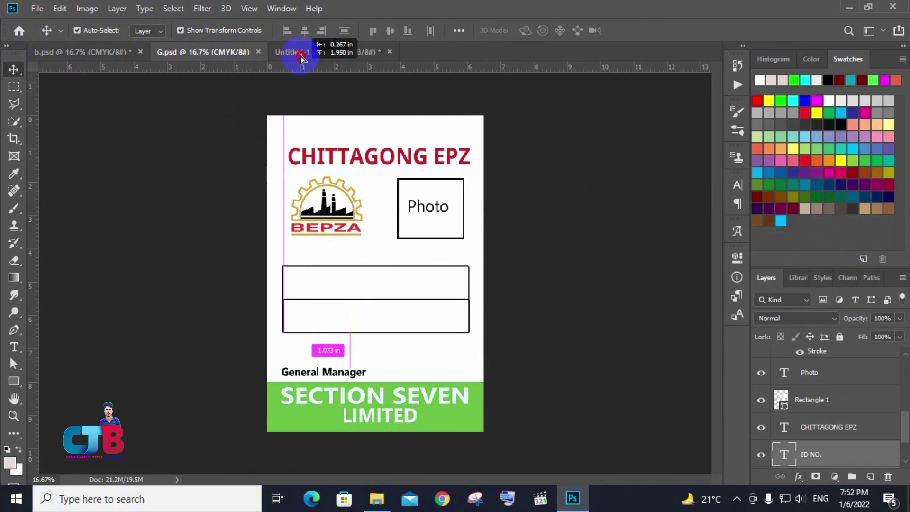
{"action": "left_click_drag", "start_coordinate": [303, 54], "coordinate": [315, 140]}
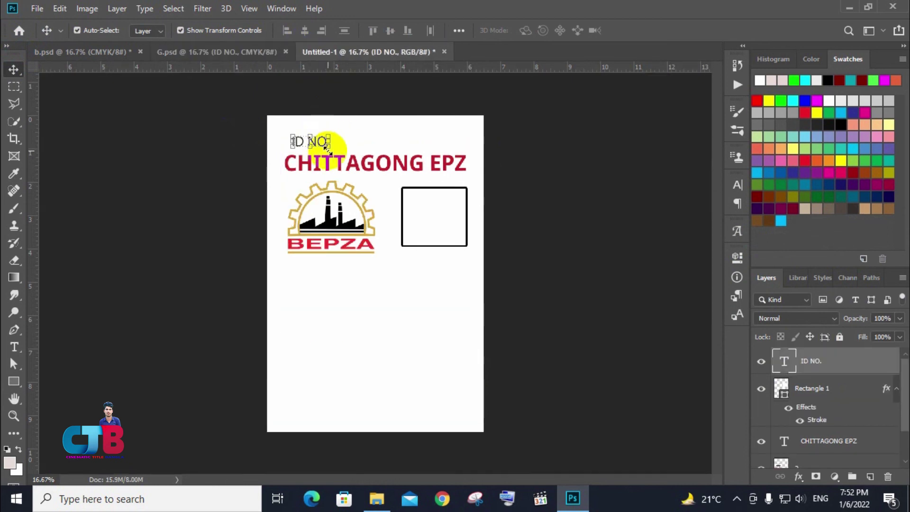
{"action": "left_click", "coordinate": [555, 146]}
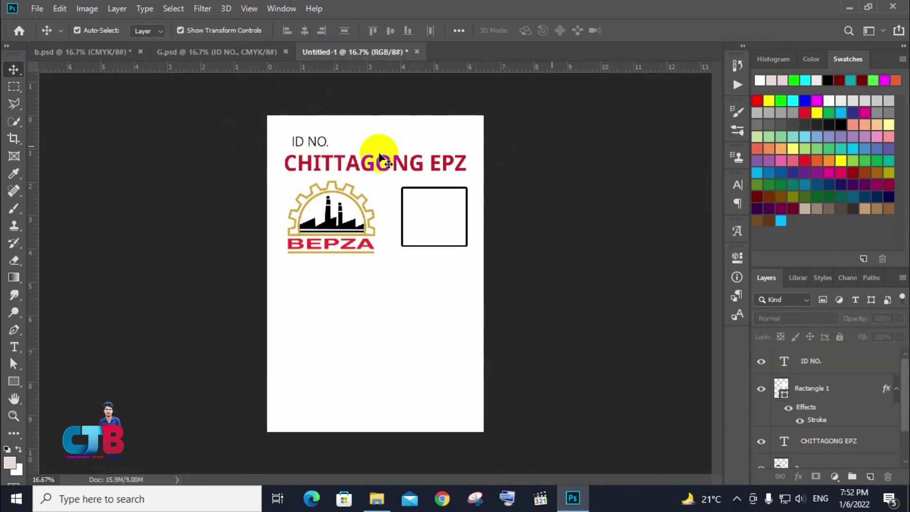
{"action": "left_click", "coordinate": [322, 143]}
{"action": "left_click_drag", "start_coordinate": [322, 143], "coordinate": [321, 148]}
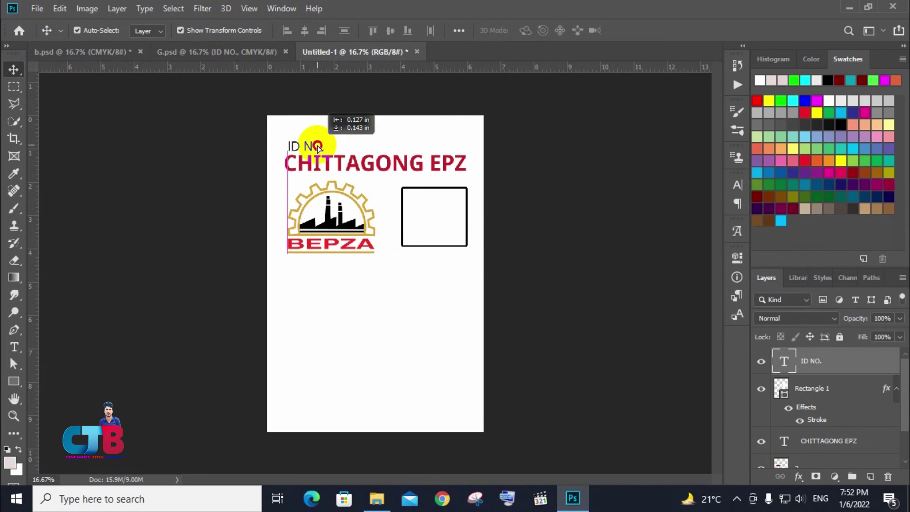
Step: Duplicate the upper name box in G.psd and place both stacked name boxes below the logo
{"action": "left_click", "coordinate": [245, 52]}
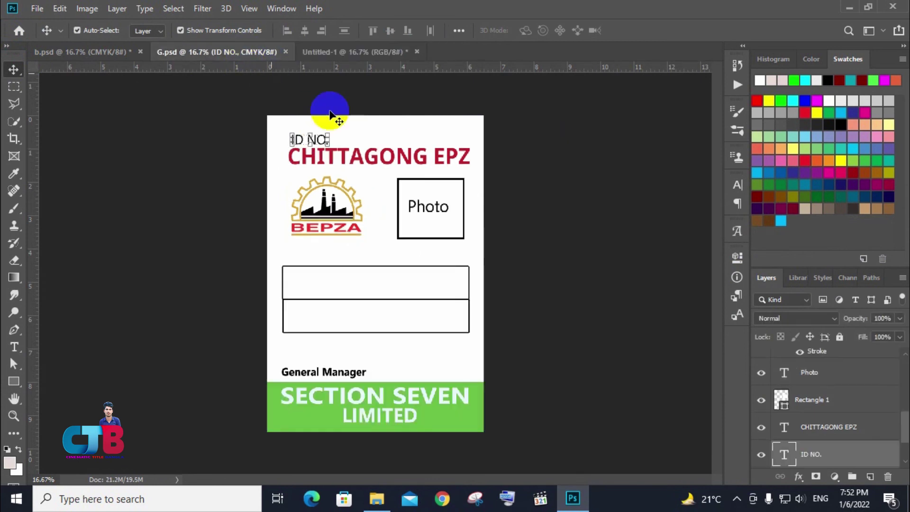
{"action": "left_click", "coordinate": [361, 283]}
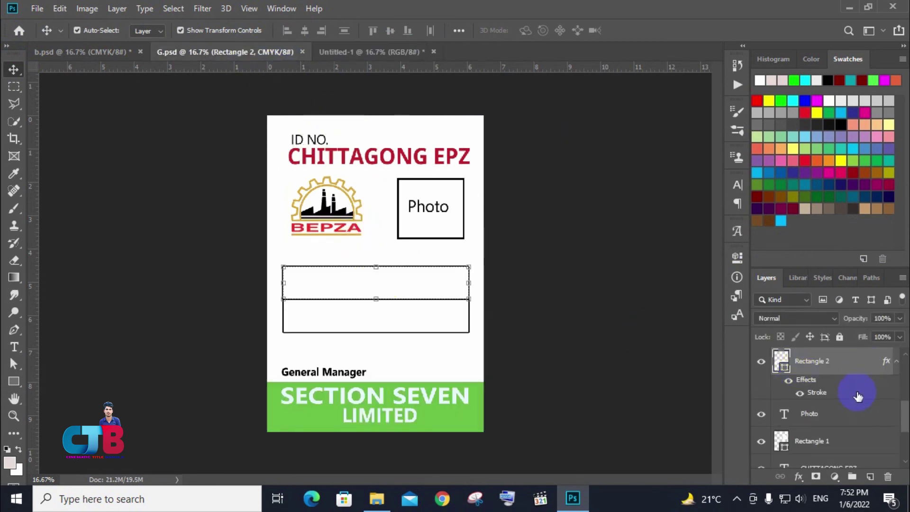
{"action": "key", "text": "ctrl+j"}
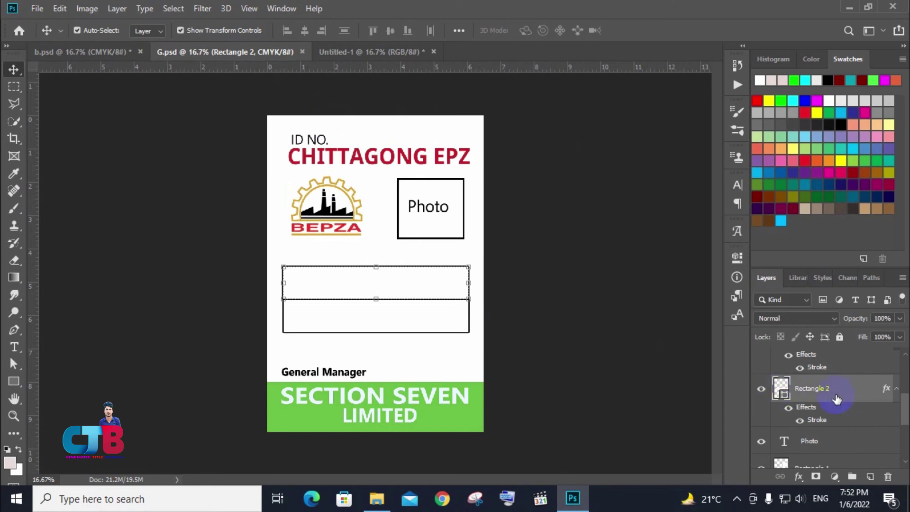
{"action": "left_click", "coordinate": [755, 389]}
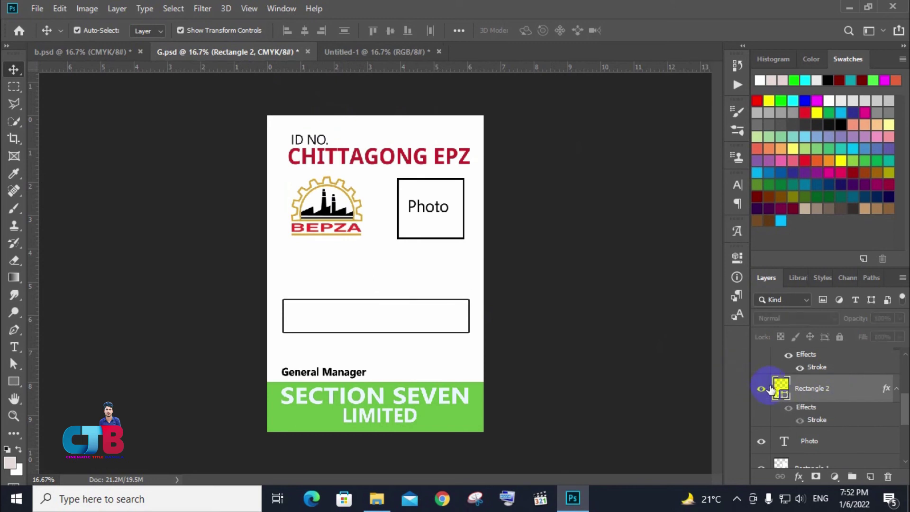
{"action": "left_click", "coordinate": [762, 389]}
{"action": "left_click", "coordinate": [66, 54]}
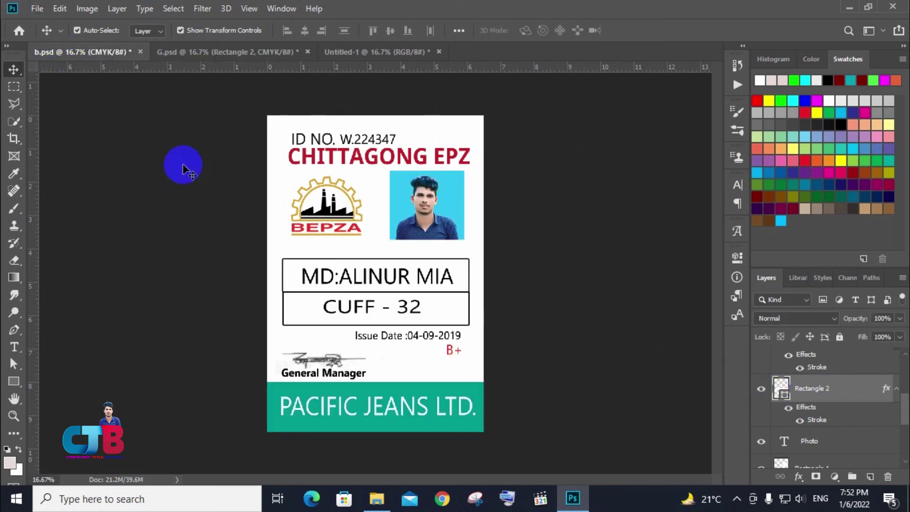
{"action": "mouse_move", "coordinate": [425, 288]}
{"action": "left_mouse_down"}
{"action": "mouse_move", "coordinate": [452, 283]}
{"action": "mouse_move", "coordinate": [357, 82]}
{"action": "mouse_move", "coordinate": [420, 278]}
{"action": "mouse_move", "coordinate": [393, 281]}
{"action": "left_mouse_up"}
{"action": "left_click", "coordinate": [474, 287]}
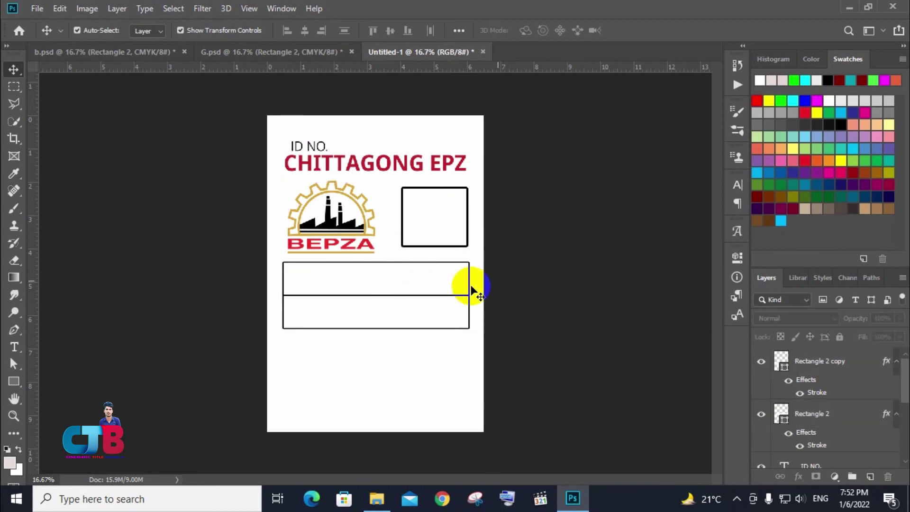
Step: Draw a wide white-filled rectangle with no stroke below the name boxes
{"action": "left_click", "coordinate": [23, 385]}
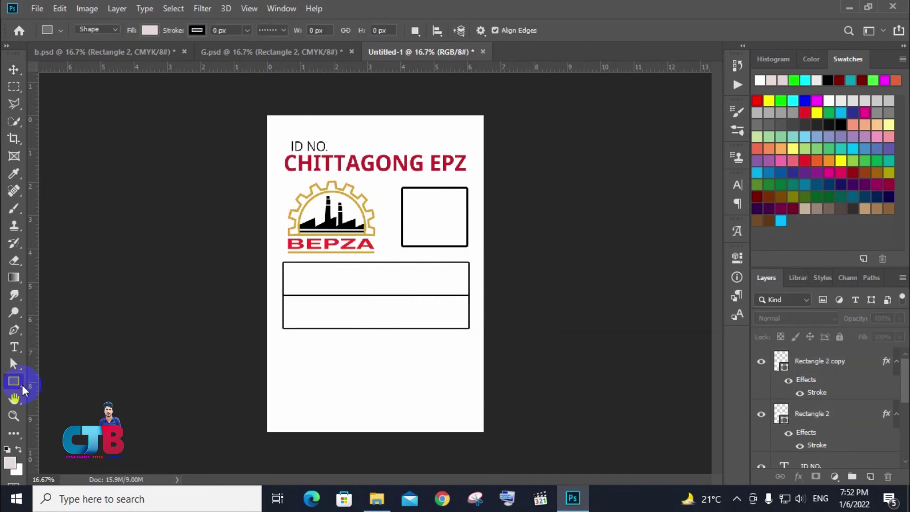
{"action": "left_click", "coordinate": [197, 31]}
{"action": "left_click", "coordinate": [141, 56]}
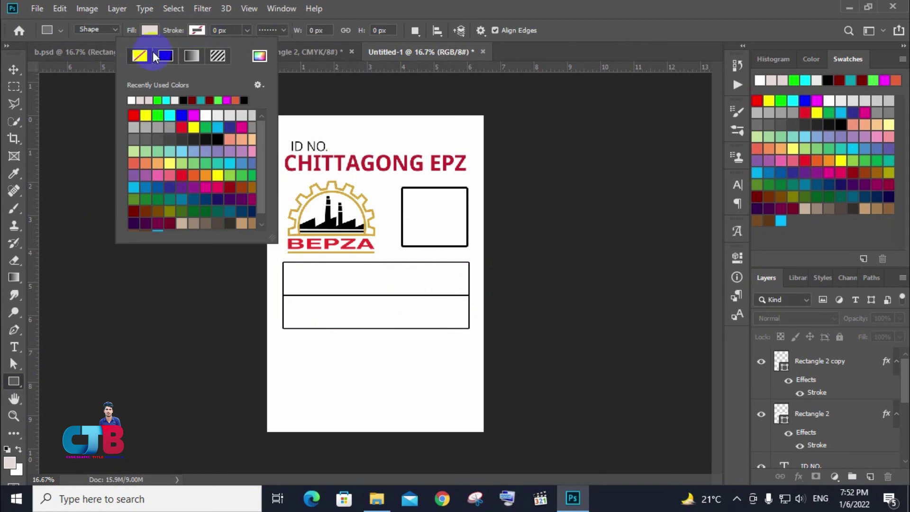
{"action": "left_click", "coordinate": [204, 27]}
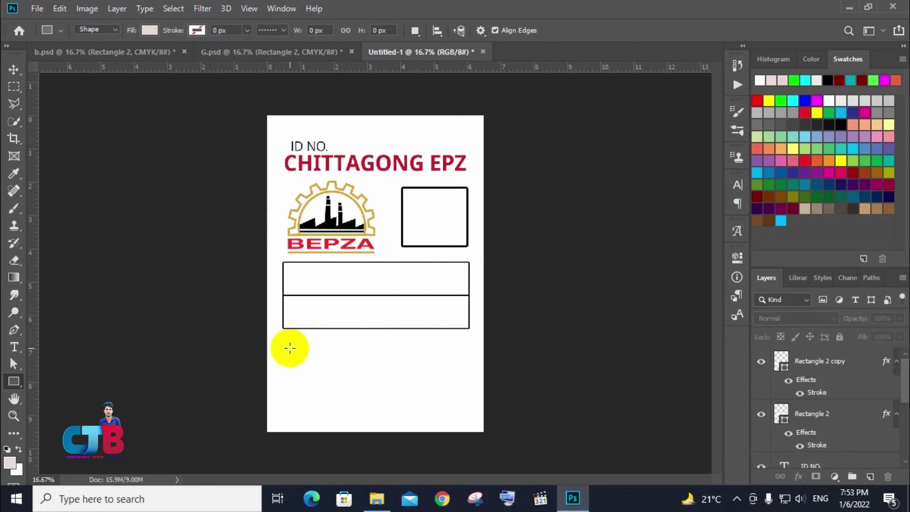
{"action": "left_click_drag", "start_coordinate": [290, 348], "coordinate": [467, 381]}
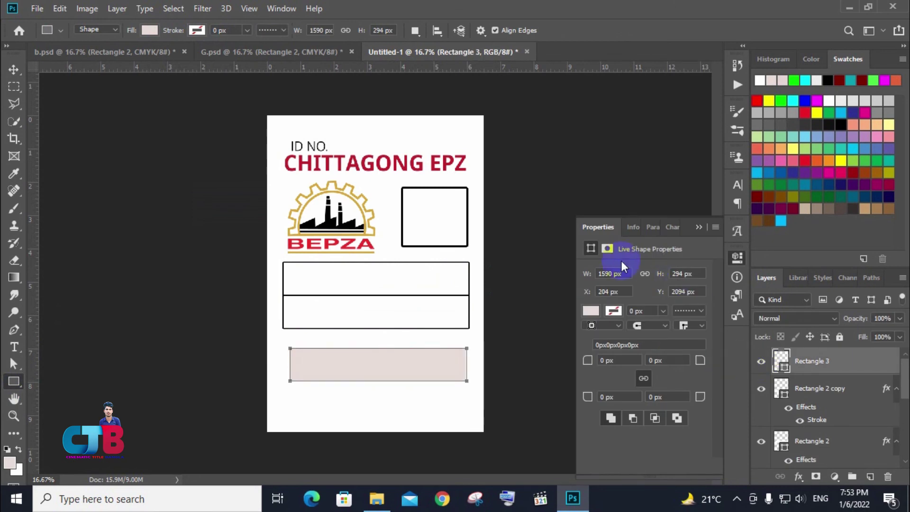
{"action": "left_click", "coordinate": [591, 310]}
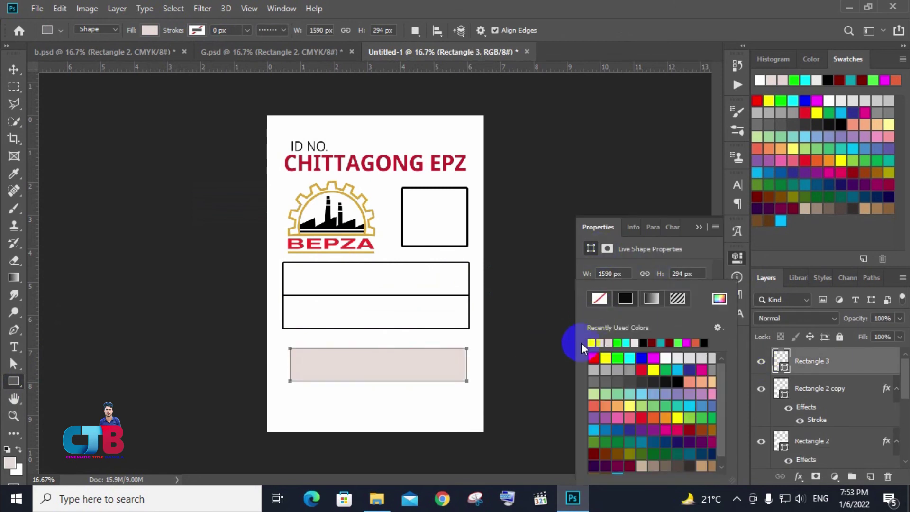
{"action": "left_click", "coordinate": [588, 345]}
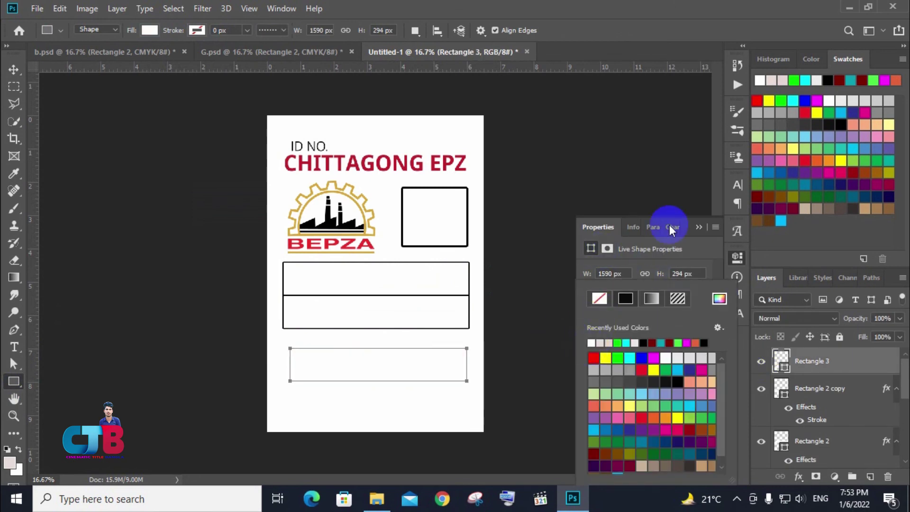
{"action": "left_click", "coordinate": [696, 228]}
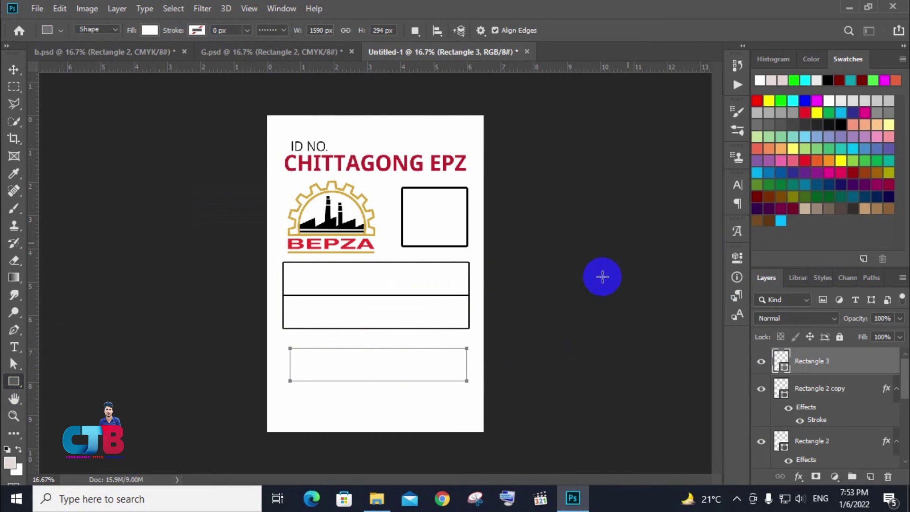
Step: Give Rectangle 3 a white Color Overlay and a 10 px Stroke effect
{"action": "double_click", "coordinate": [869, 377]}
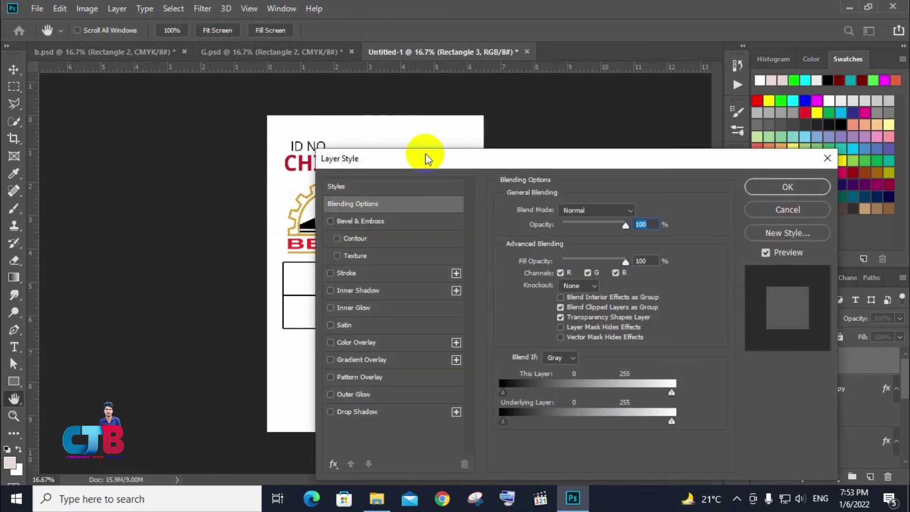
{"action": "left_click_drag", "start_coordinate": [544, 167], "coordinate": [779, 166]}
{"action": "left_click", "coordinate": [612, 346]}
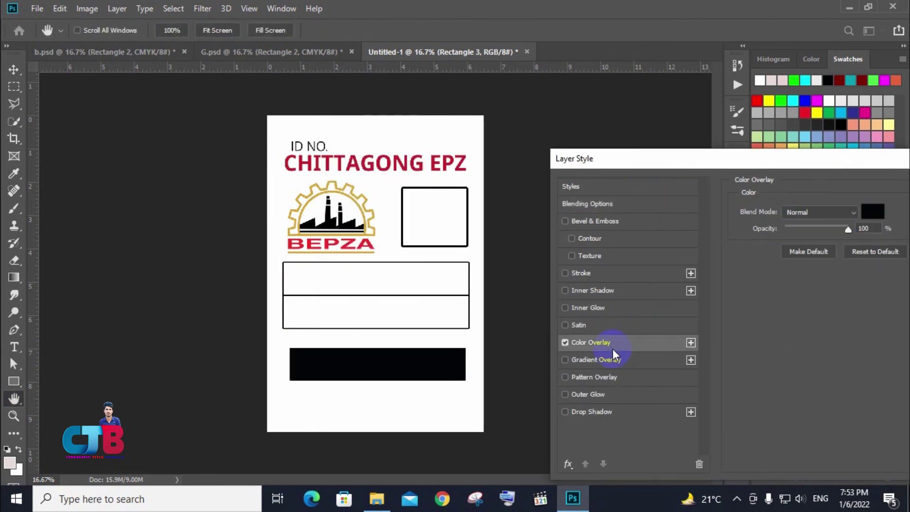
{"action": "left_click", "coordinate": [860, 213]}
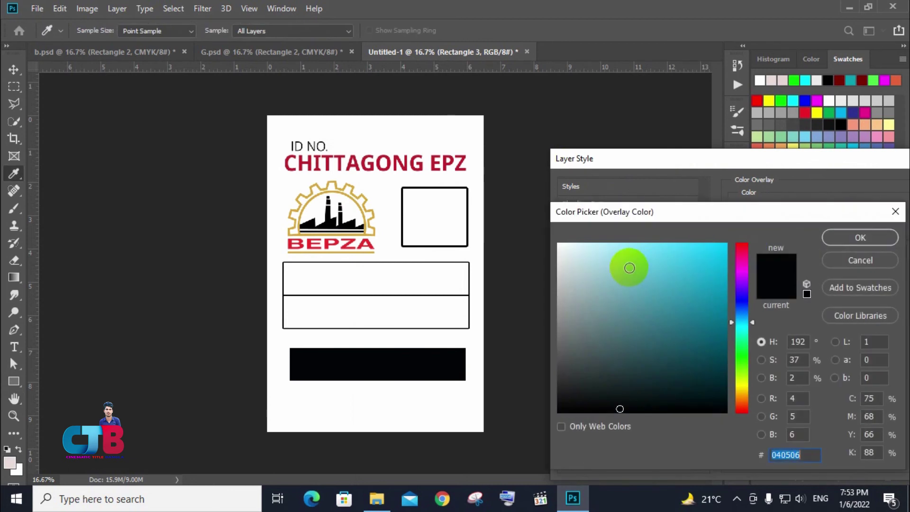
{"action": "left_click_drag", "start_coordinate": [629, 266], "coordinate": [545, 230]}
{"action": "left_click", "coordinate": [819, 244]}
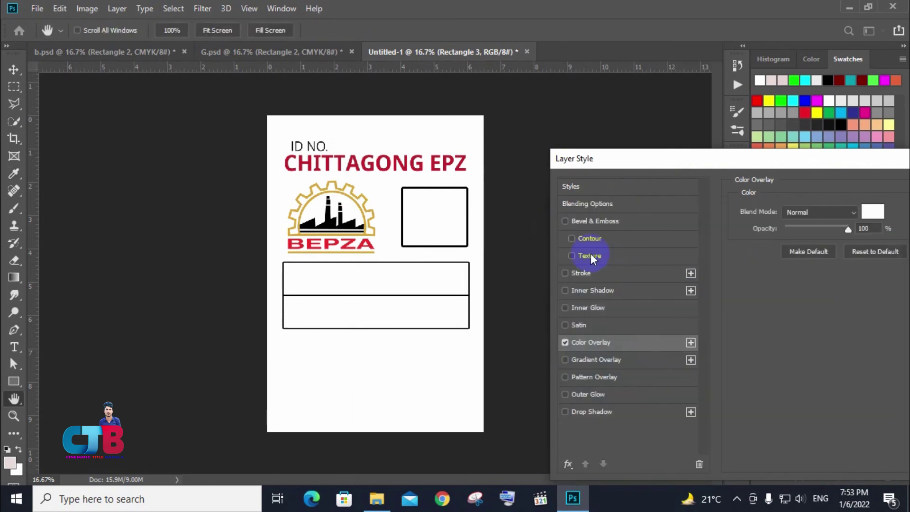
{"action": "left_click", "coordinate": [577, 272]}
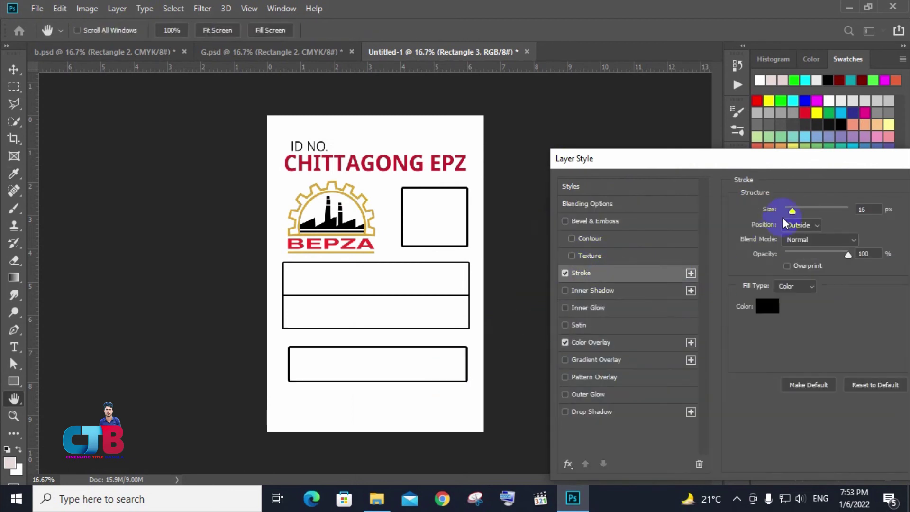
{"action": "left_click_drag", "start_coordinate": [792, 207], "coordinate": [789, 207]}
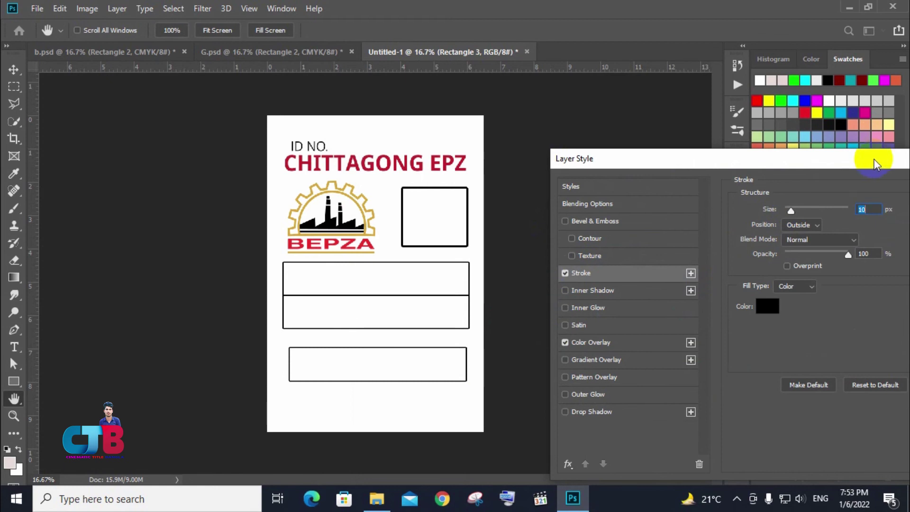
{"action": "left_click_drag", "start_coordinate": [872, 163], "coordinate": [627, 183]}
{"action": "left_click", "coordinate": [789, 205]}
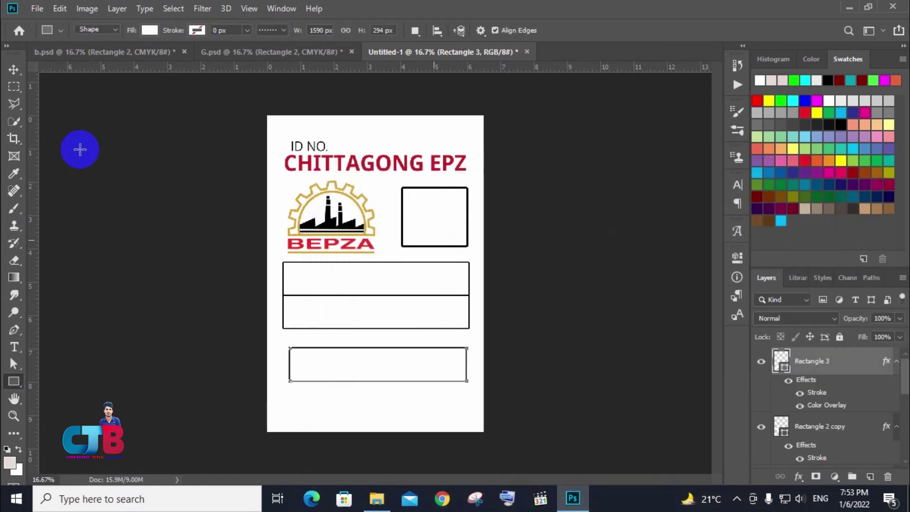
Step: Delete the Rectangle 3 layer below the name boxes
{"action": "left_click", "coordinate": [15, 71]}
{"action": "left_click", "coordinate": [524, 299]}
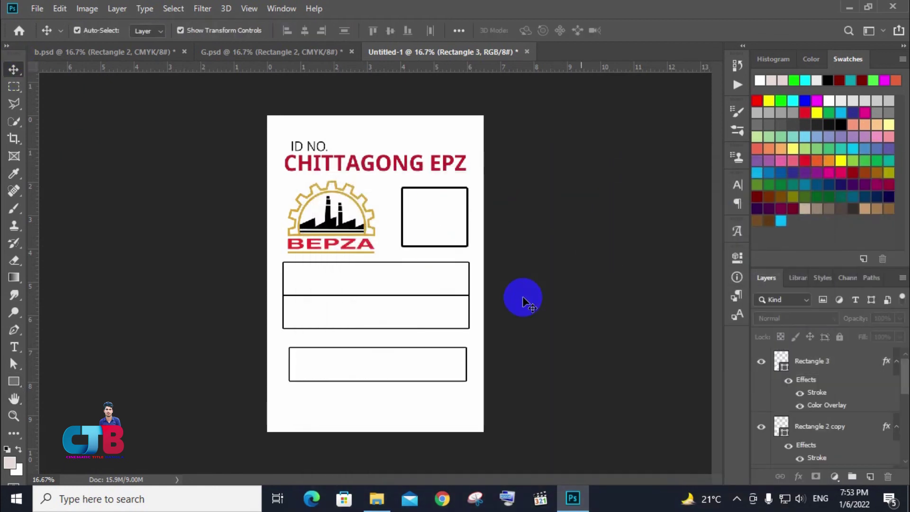
{"action": "left_click", "coordinate": [447, 358]}
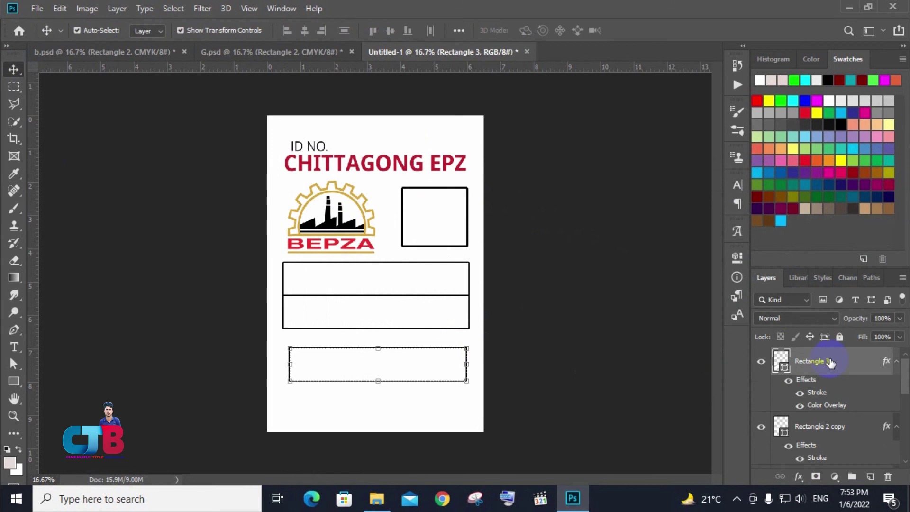
{"action": "mouse_move", "coordinate": [865, 376]}
{"action": "left_mouse_down"}
{"action": "mouse_move", "coordinate": [893, 482]}
{"action": "mouse_move", "coordinate": [887, 477]}
{"action": "left_mouse_up"}
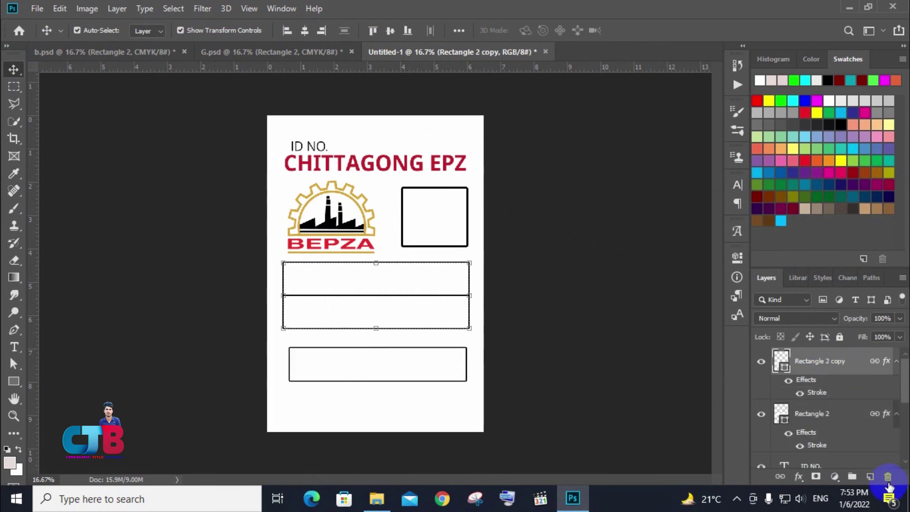
Step: Draw a wide light green band across the card's bottom edge and nudge it up slightly
{"action": "left_click", "coordinate": [13, 381]}
{"action": "left_click_drag", "start_coordinate": [264, 394], "coordinate": [496, 447]}
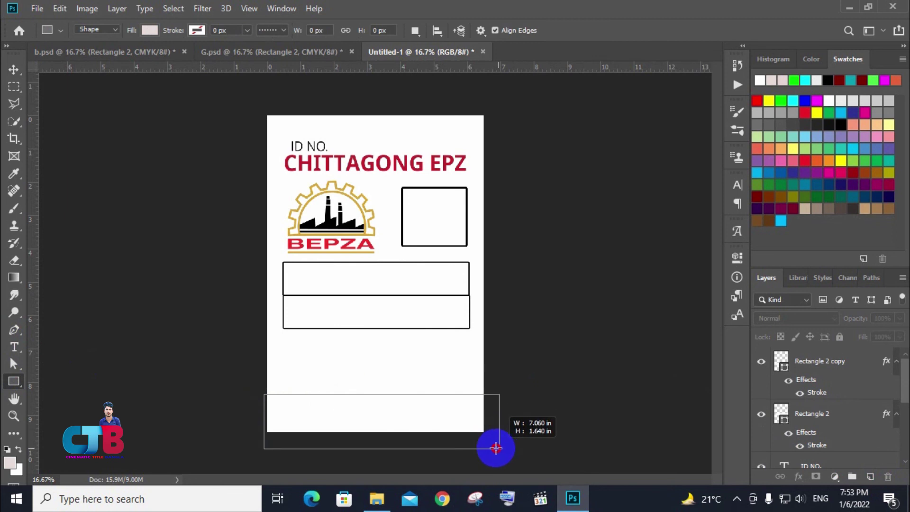
{"action": "left_click_drag", "start_coordinate": [496, 448], "coordinate": [493, 451]}
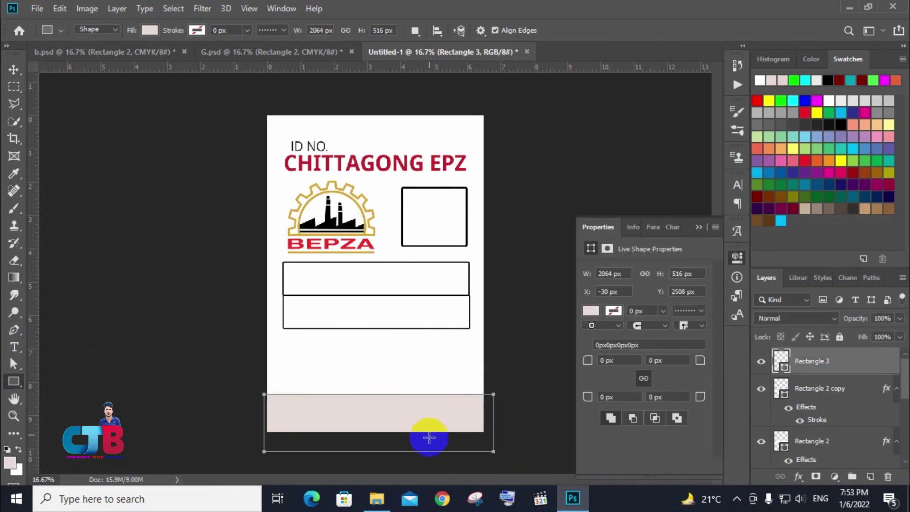
{"action": "left_click", "coordinate": [590, 311]}
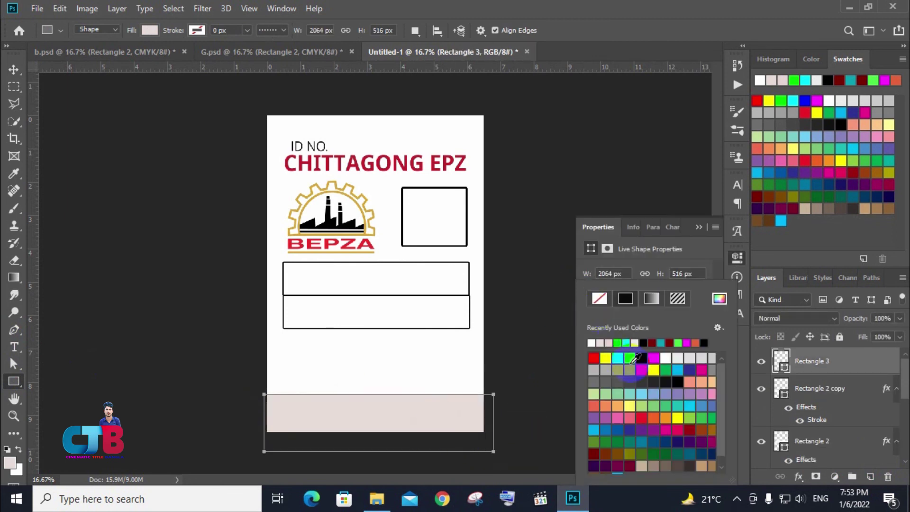
{"action": "left_click", "coordinate": [618, 343]}
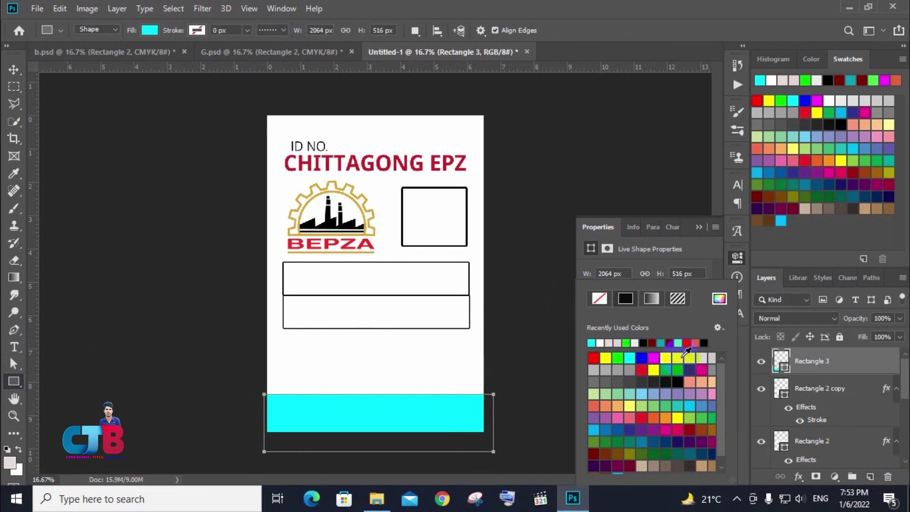
{"action": "left_click", "coordinate": [629, 357]}
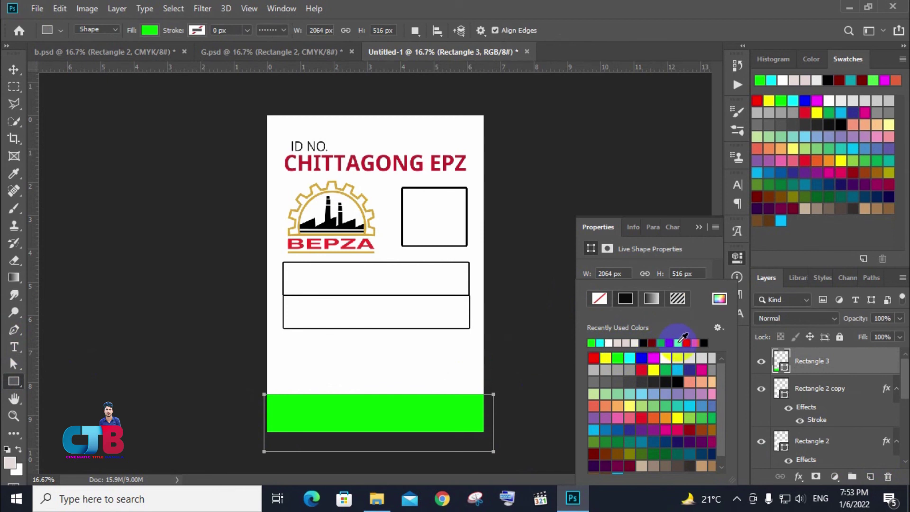
{"action": "left_click", "coordinate": [679, 341]}
{"action": "left_click", "coordinate": [699, 228]}
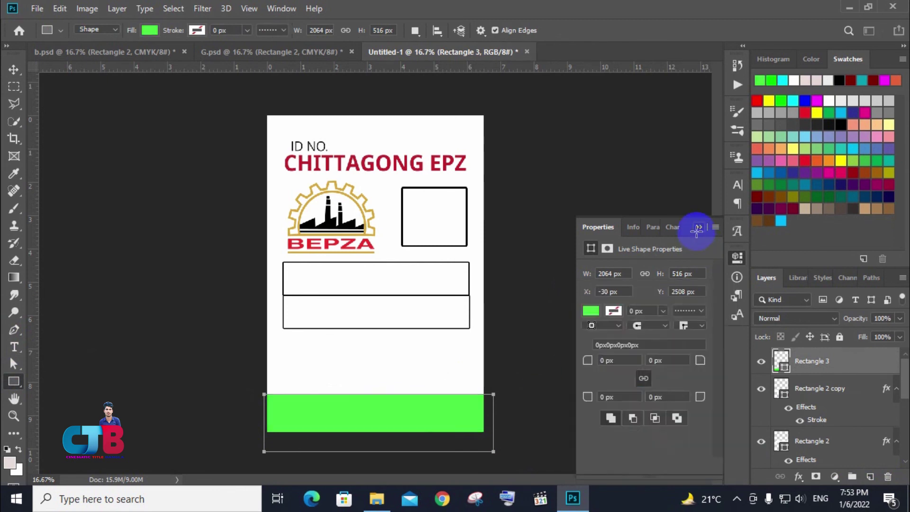
{"action": "left_click", "coordinate": [17, 72]}
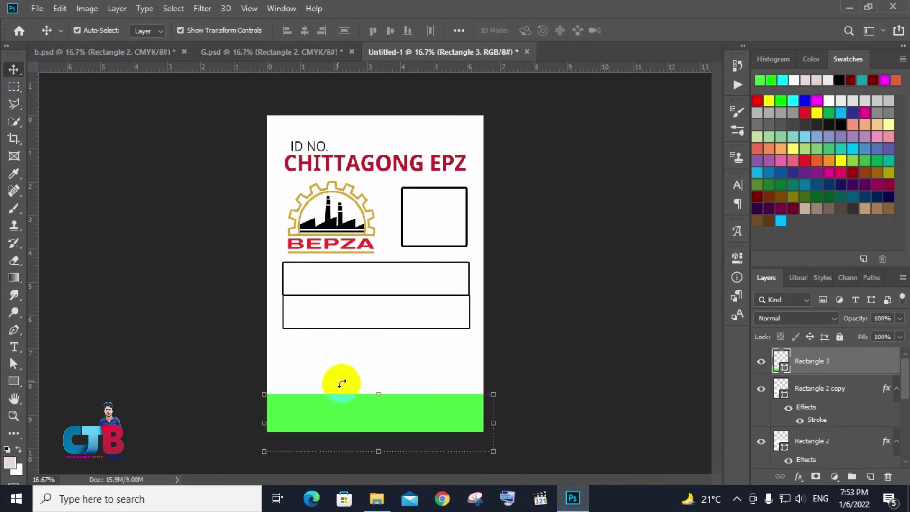
{"action": "left_click_drag", "start_coordinate": [382, 413], "coordinate": [382, 405]}
{"action": "left_click", "coordinate": [523, 377]}
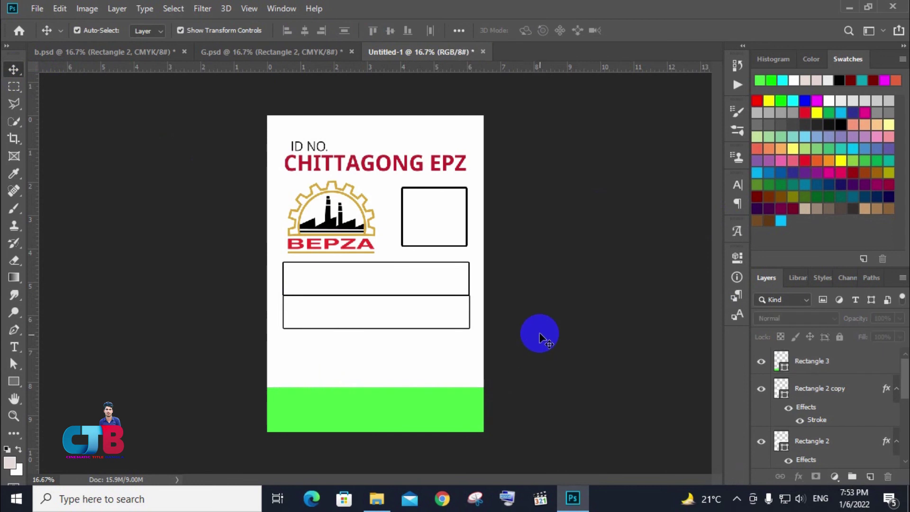
Step: Bring the SECTION SEVEN text onto the new card and scale it to fit the green band
{"action": "left_click", "coordinate": [218, 50]}
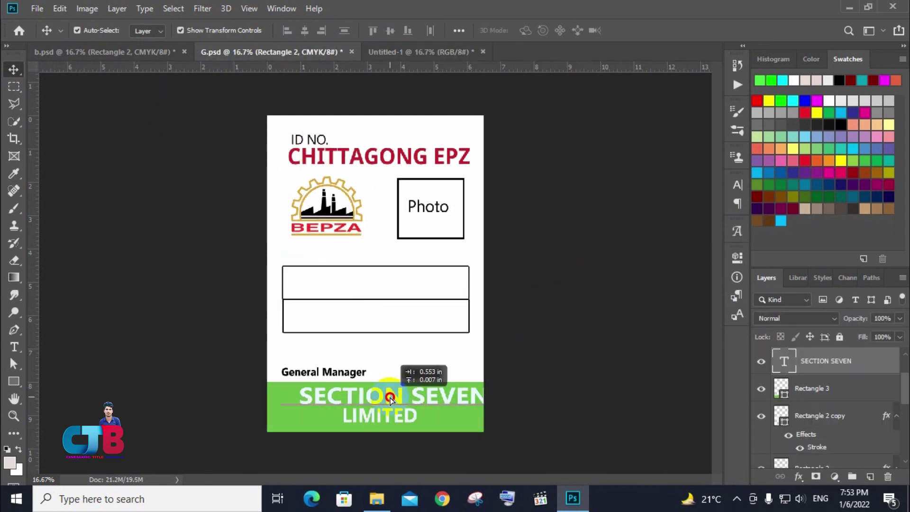
{"action": "left_click_drag", "start_coordinate": [373, 401], "coordinate": [388, 395]}
{"action": "key", "text": "t"}
{"action": "double_click", "coordinate": [389, 396]}
{"action": "left_click", "coordinate": [431, 403]}
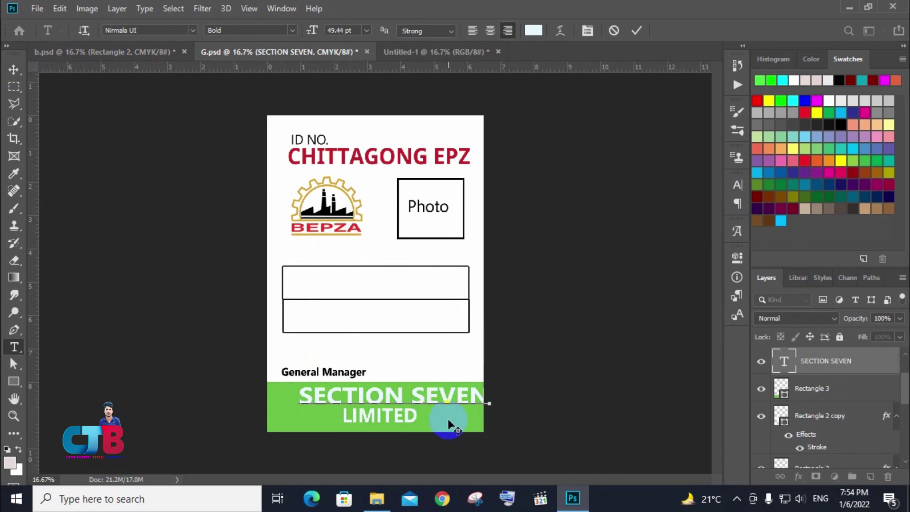
{"action": "mouse_move", "coordinate": [448, 419]}
{"action": "left_mouse_down"}
{"action": "mouse_move", "coordinate": [431, 417]}
{"action": "mouse_move", "coordinate": [389, 122]}
{"action": "mouse_move", "coordinate": [391, 404]}
{"action": "mouse_move", "coordinate": [405, 405]}
{"action": "left_mouse_up"}
{"action": "left_click", "coordinate": [614, 31]}
{"action": "key", "text": "v"}
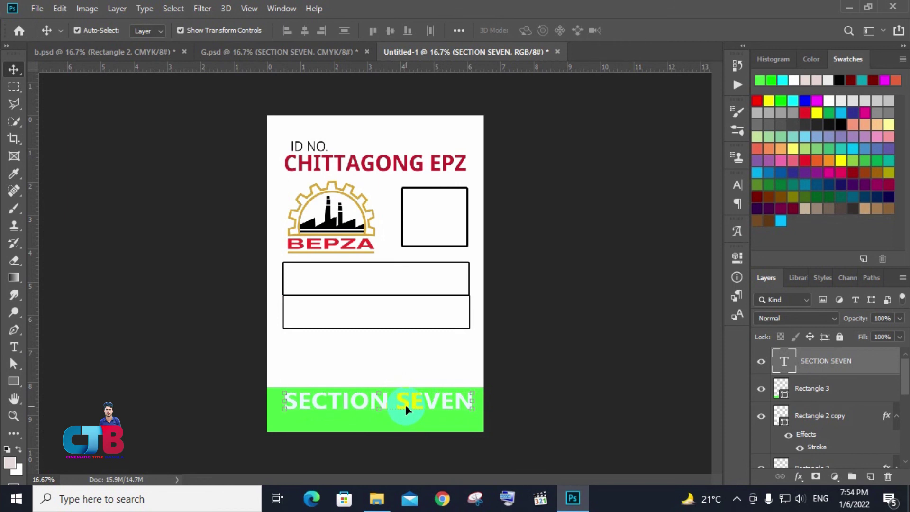
{"action": "key", "text": "ctrl+t"}
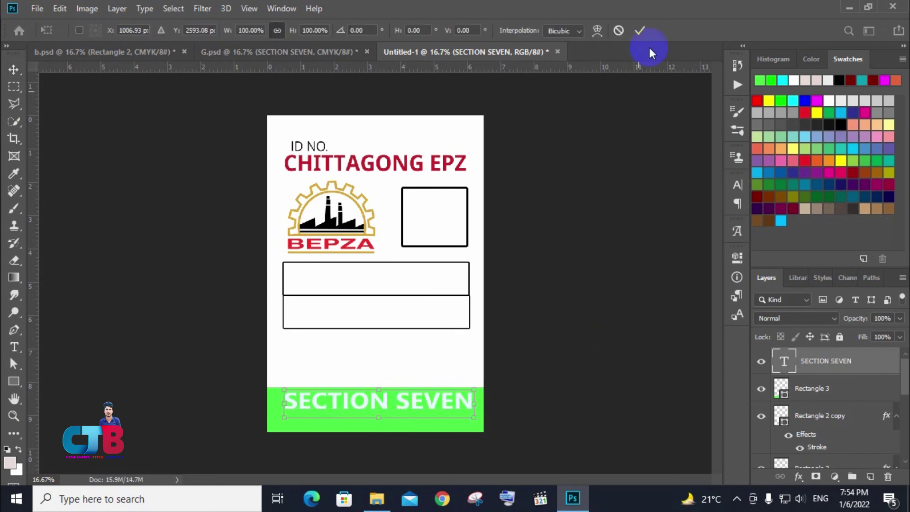
{"action": "left_click", "coordinate": [641, 30]}
{"action": "left_click", "coordinate": [482, 414]}
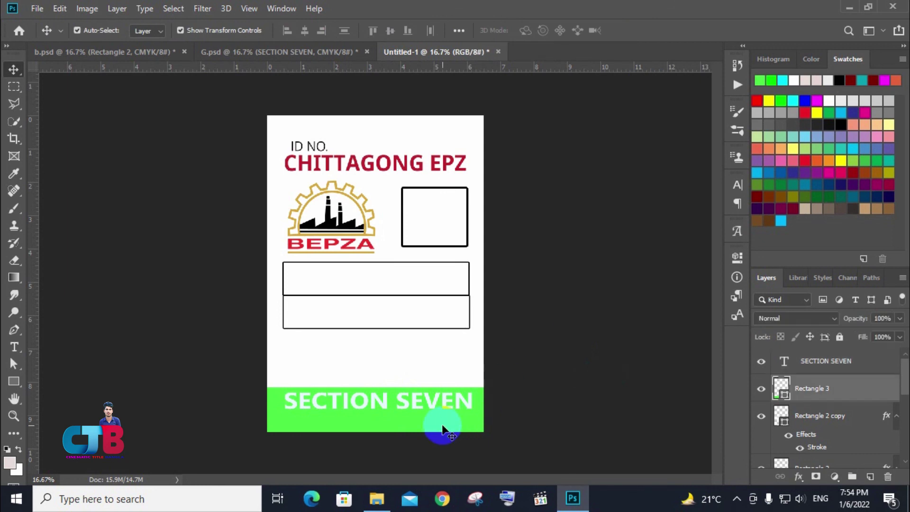
Step: Give the footer band a dark green #09960f Color Overlay effect
{"action": "double_click", "coordinate": [872, 398]}
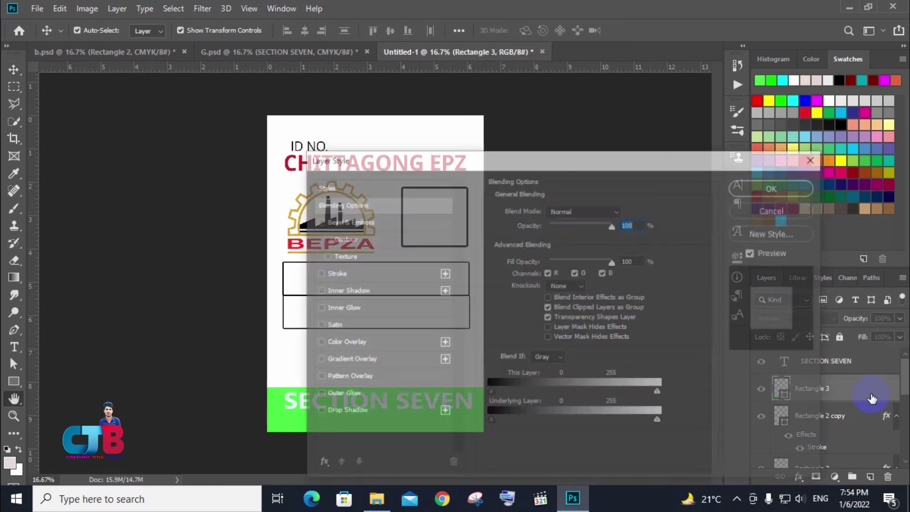
{"action": "left_click_drag", "start_coordinate": [570, 154], "coordinate": [838, 146]}
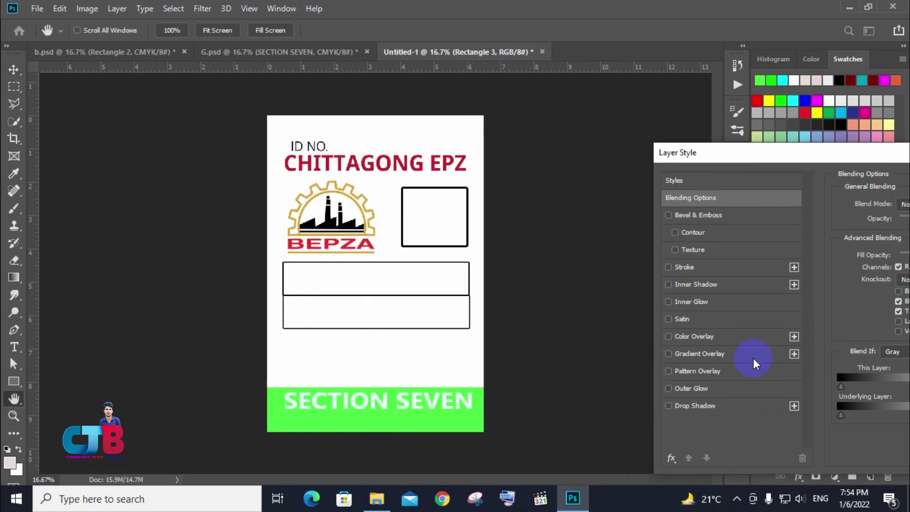
{"action": "left_click", "coordinate": [697, 334]}
{"action": "left_click_drag", "start_coordinate": [738, 152], "coordinate": [637, 159]}
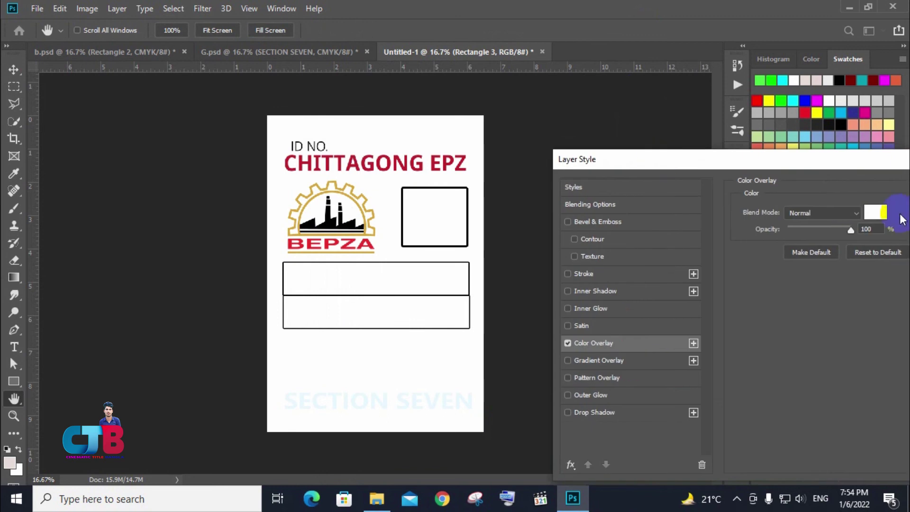
{"action": "left_click", "coordinate": [885, 216]}
{"action": "left_click", "coordinate": [742, 356]}
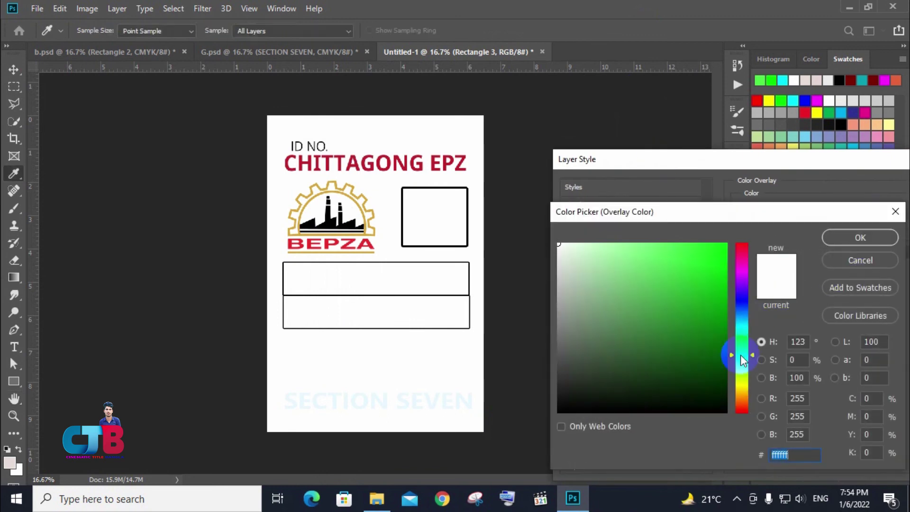
{"action": "left_click", "coordinate": [721, 324]}
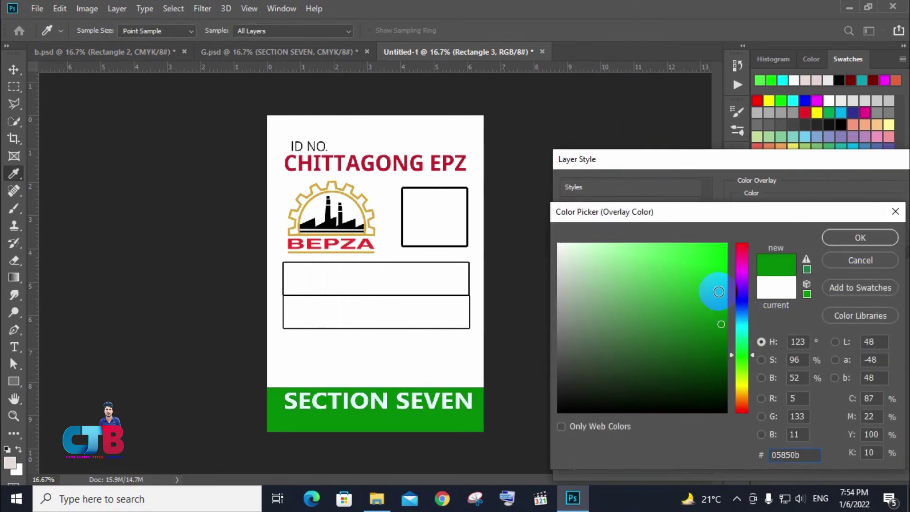
{"action": "left_click_drag", "start_coordinate": [718, 292], "coordinate": [717, 312]}
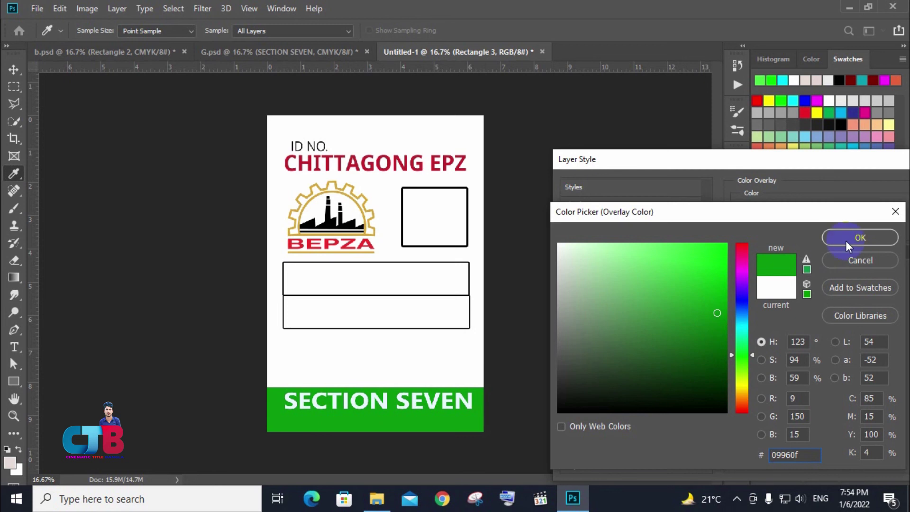
{"action": "left_click", "coordinate": [864, 238]}
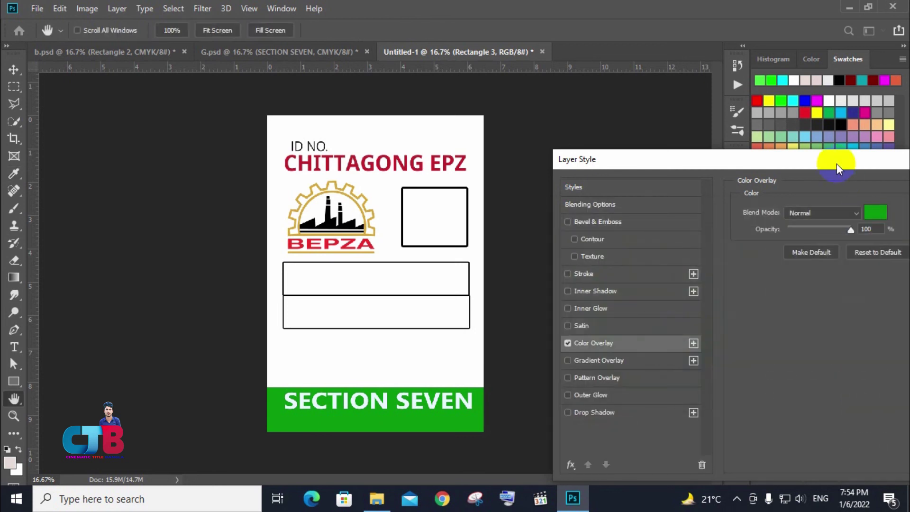
{"action": "left_click", "coordinate": [840, 190]}
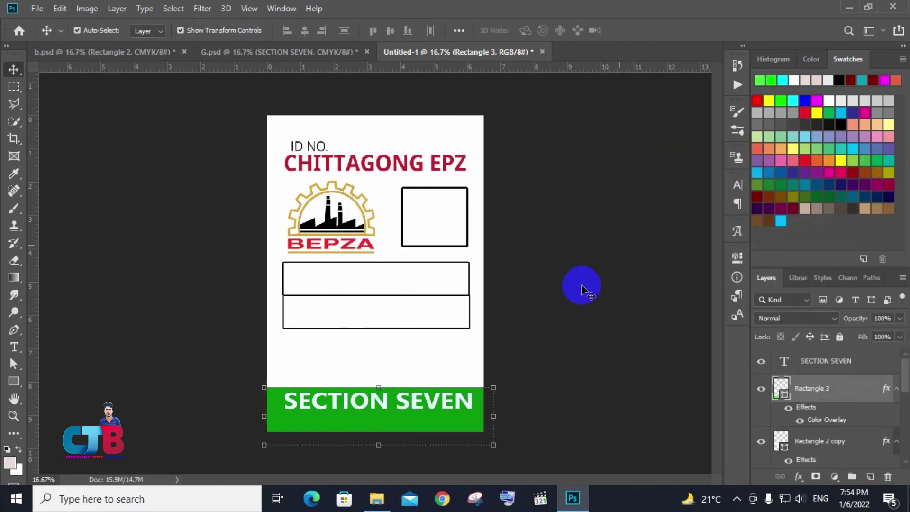
Step: Place LIMITED under SECTION SEVEN and carry the Photo label from G.psd onto the card
{"action": "left_click", "coordinate": [285, 51]}
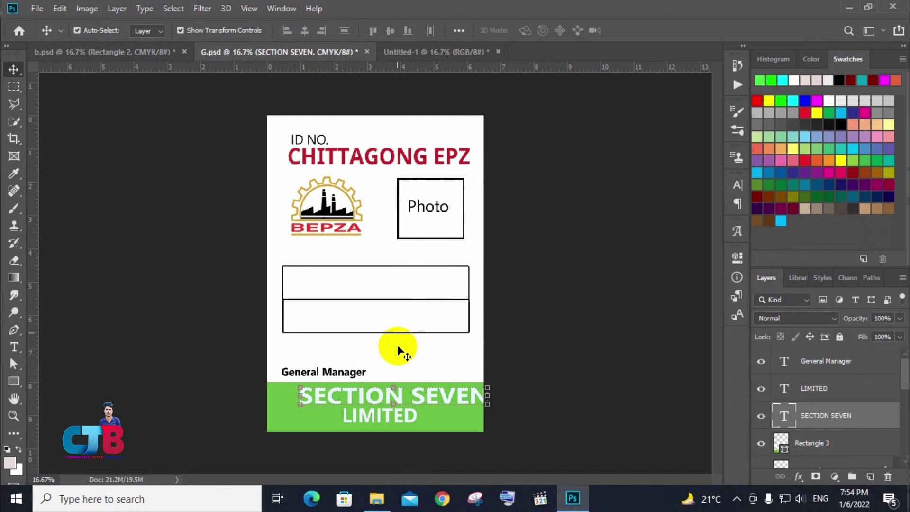
{"action": "left_click", "coordinate": [593, 407]}
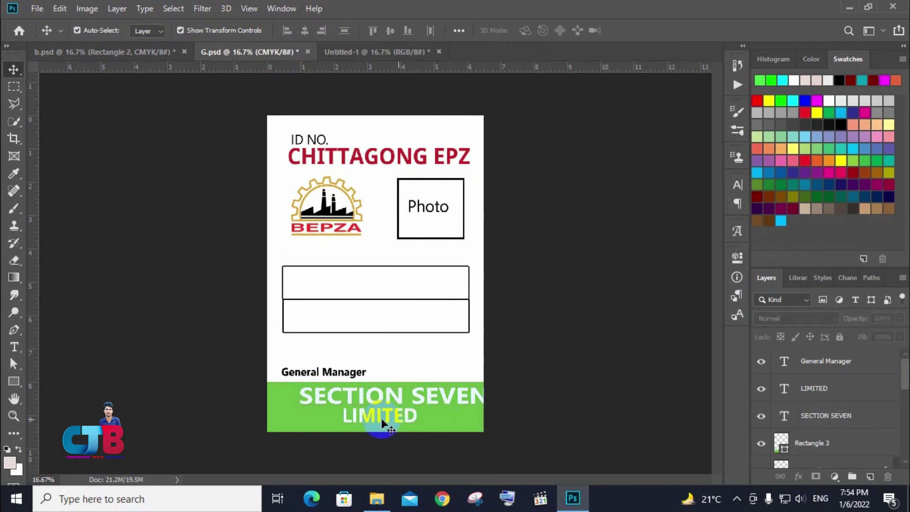
{"action": "mouse_move", "coordinate": [382, 417]}
{"action": "left_mouse_down"}
{"action": "mouse_move", "coordinate": [426, 88]}
{"action": "mouse_move", "coordinate": [411, 342]}
{"action": "left_mouse_up"}
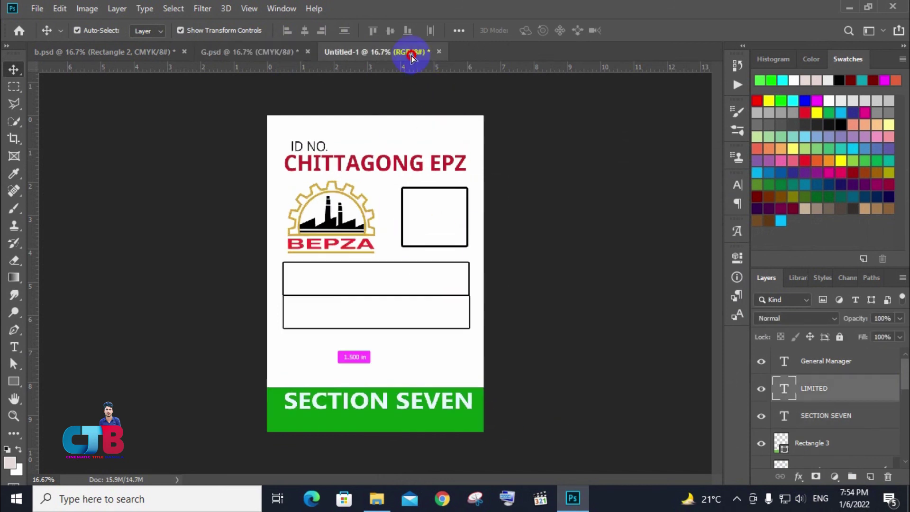
{"action": "left_click_drag", "start_coordinate": [394, 421], "coordinate": [386, 429]}
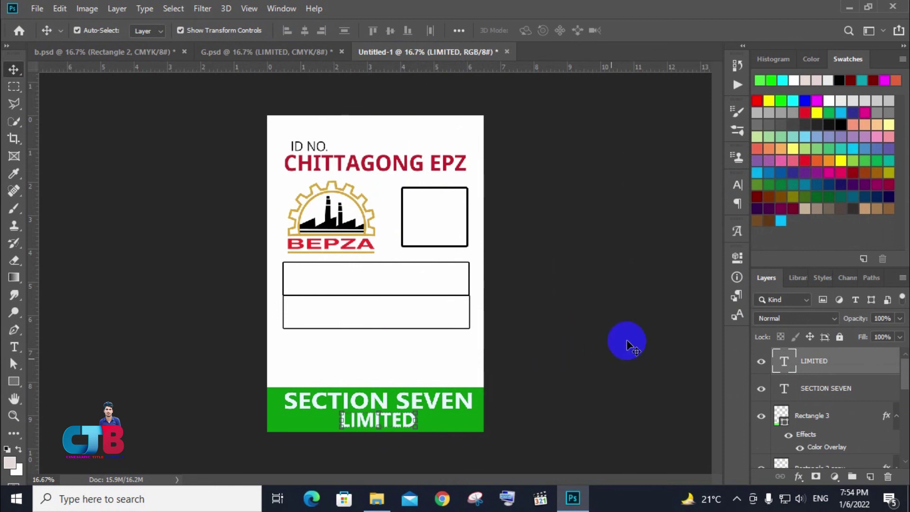
{"action": "left_click", "coordinate": [626, 341]}
{"action": "left_click", "coordinate": [299, 54]}
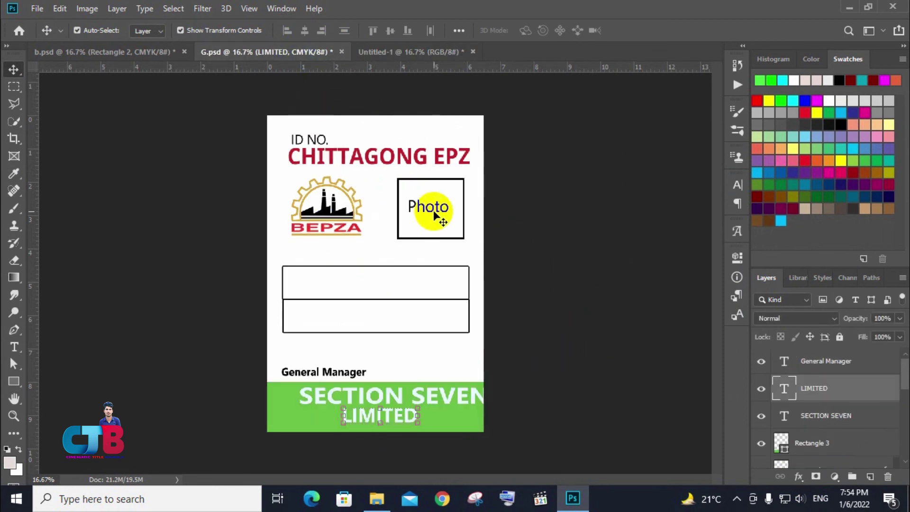
{"action": "mouse_move", "coordinate": [432, 213]}
{"action": "left_mouse_down"}
{"action": "mouse_move", "coordinate": [427, 61]}
{"action": "mouse_move", "coordinate": [453, 212]}
{"action": "mouse_move", "coordinate": [444, 211]}
{"action": "left_mouse_up"}
Step: Drop the Photo label in its box, shrink the BEPZA logo slightly, then lower the label
{"action": "left_click", "coordinate": [495, 228]}
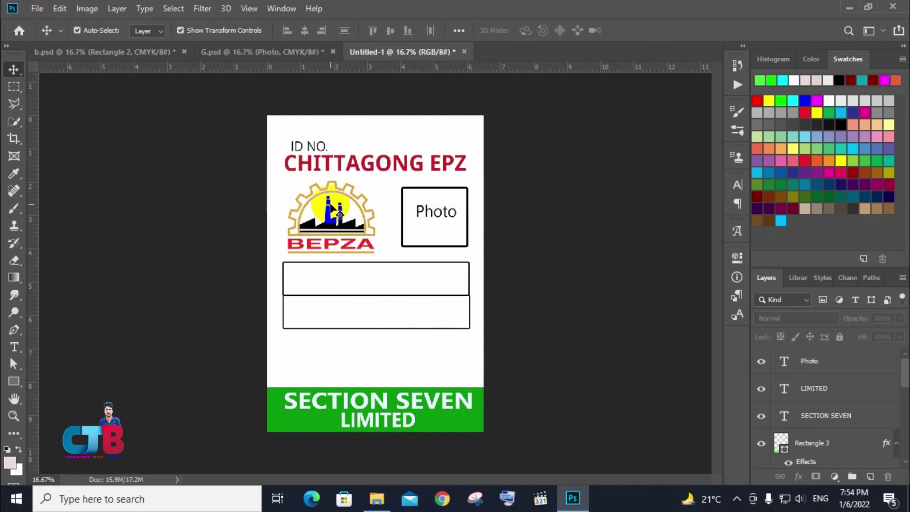
{"action": "left_click_drag", "start_coordinate": [332, 204], "coordinate": [330, 195]}
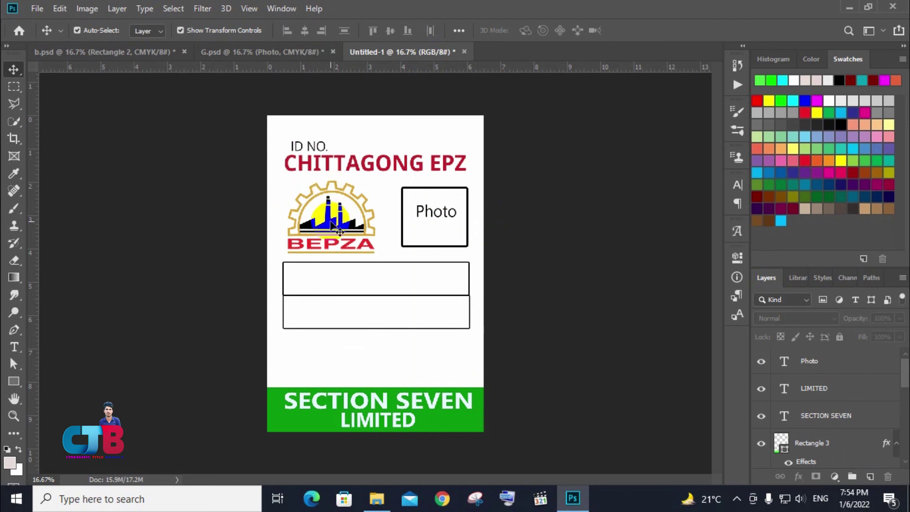
{"action": "left_click", "coordinate": [330, 244]}
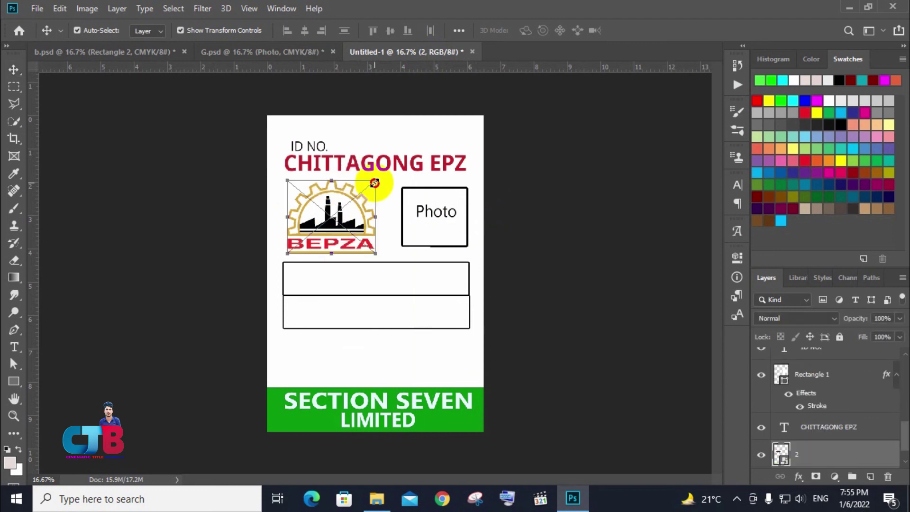
{"action": "left_click_drag", "start_coordinate": [374, 182], "coordinate": [357, 212]}
{"action": "left_click", "coordinate": [509, 30]}
{"action": "left_click_drag", "start_coordinate": [433, 211], "coordinate": [433, 218]}
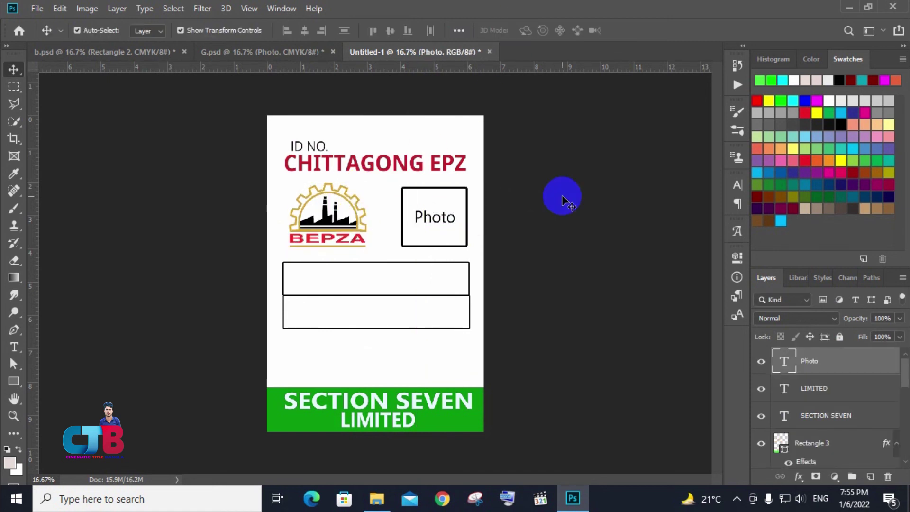
Step: Place the General Manager text from G.psd just above the green footer on the left
{"action": "left_click", "coordinate": [264, 51]}
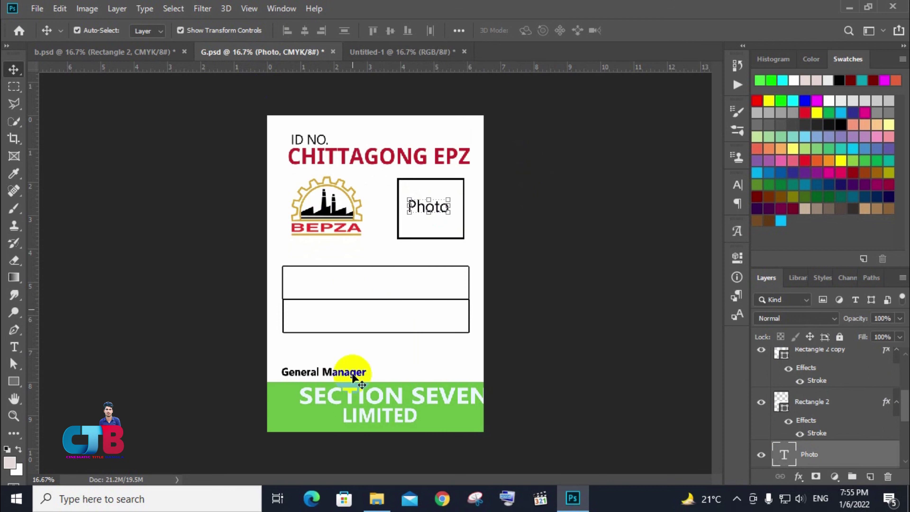
{"action": "mouse_move", "coordinate": [353, 377]}
{"action": "left_mouse_down"}
{"action": "mouse_move", "coordinate": [394, 52]}
{"action": "mouse_move", "coordinate": [374, 332]}
{"action": "left_mouse_up"}
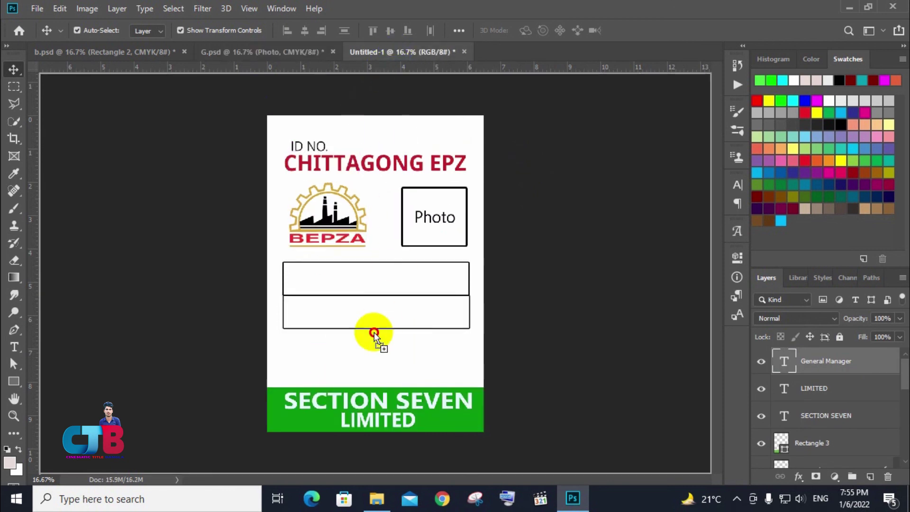
{"action": "mouse_move", "coordinate": [332, 364]}
{"action": "left_mouse_down"}
{"action": "mouse_move", "coordinate": [343, 381]}
{"action": "mouse_move", "coordinate": [334, 380]}
{"action": "left_mouse_up"}
{"action": "left_click", "coordinate": [583, 192]}
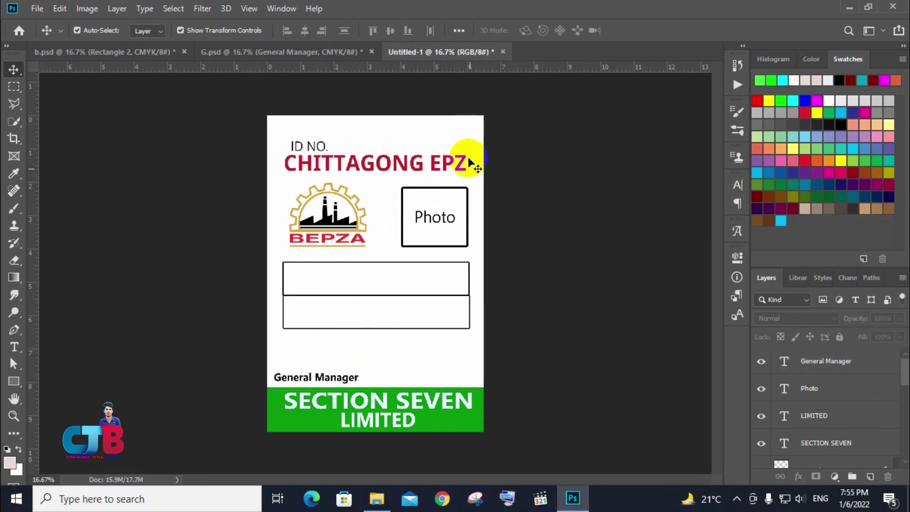
Step: Select the ID NO. text, then deselect it and click around the card
{"action": "left_click", "coordinate": [311, 144]}
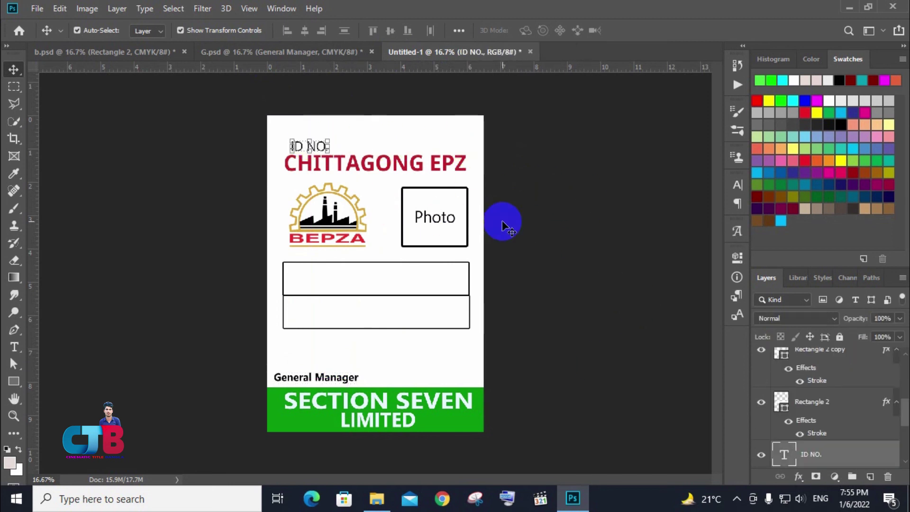
{"action": "left_click", "coordinate": [544, 147]}
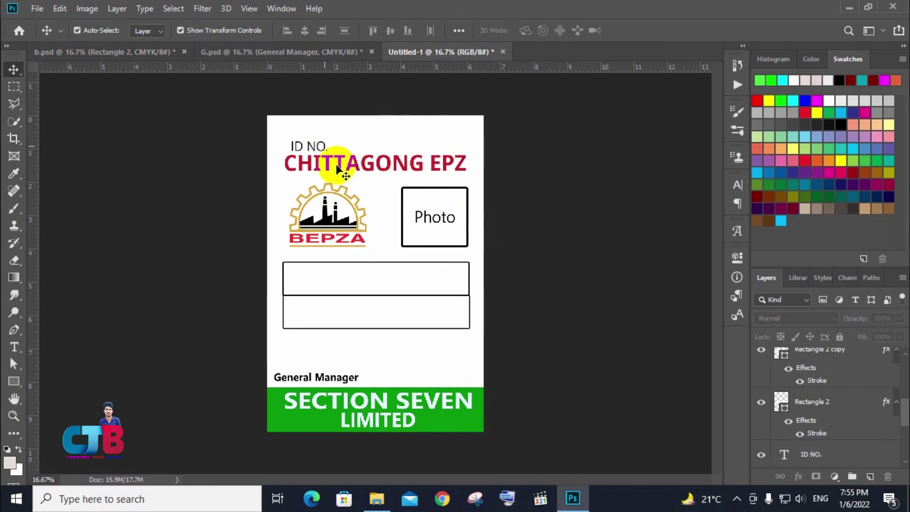
{"action": "left_click", "coordinate": [583, 160]}
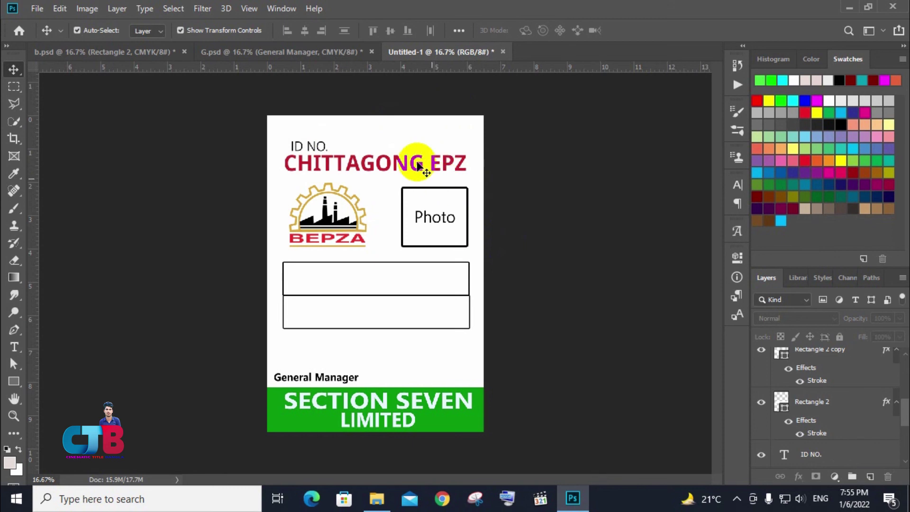
{"action": "left_click", "coordinate": [536, 269]}
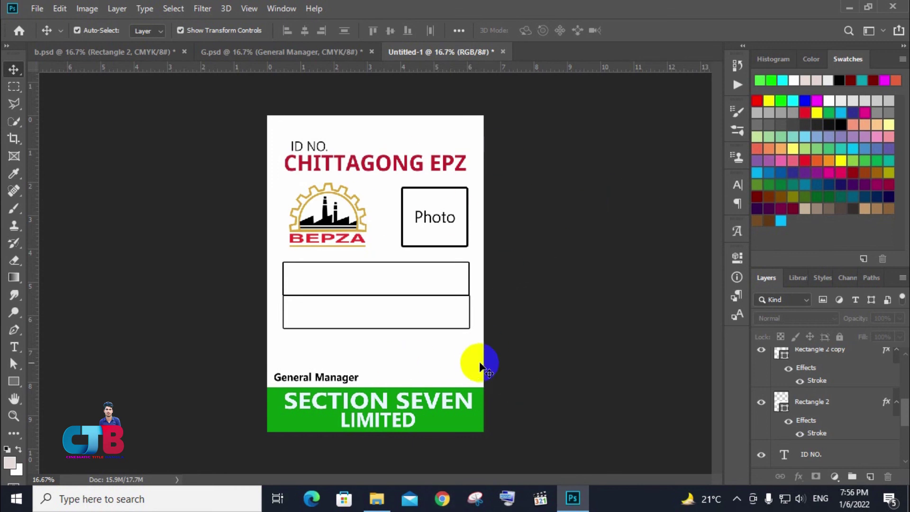
Step: Switch to the finished b.psd sample card and select its employee photo layer
{"action": "left_click", "coordinate": [284, 50]}
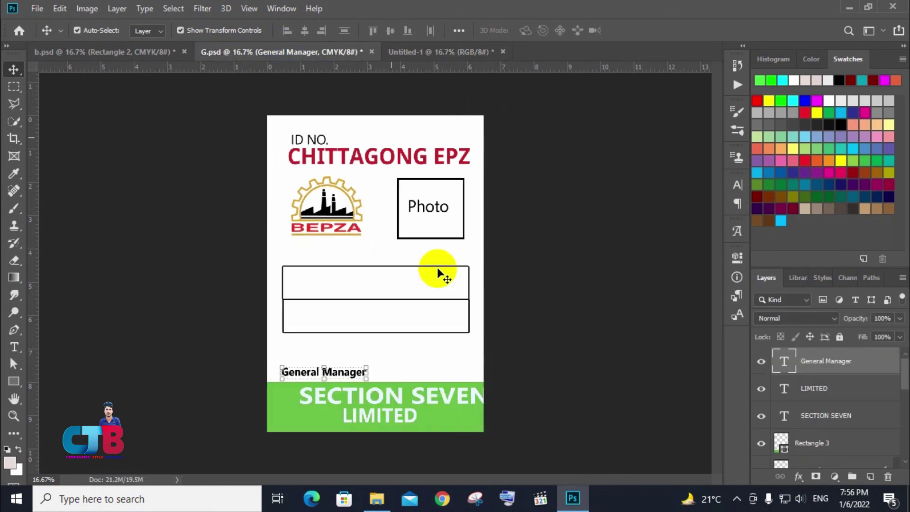
{"action": "left_click", "coordinate": [124, 52]}
{"action": "left_click", "coordinate": [439, 215]}
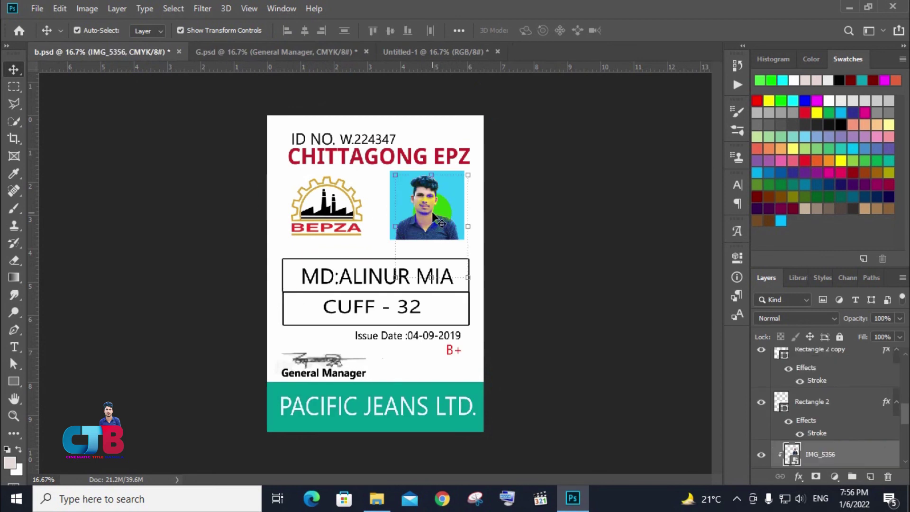
{"action": "scroll", "coordinate": [855, 442], "scroll_direction": "down", "scroll_amount": 1}
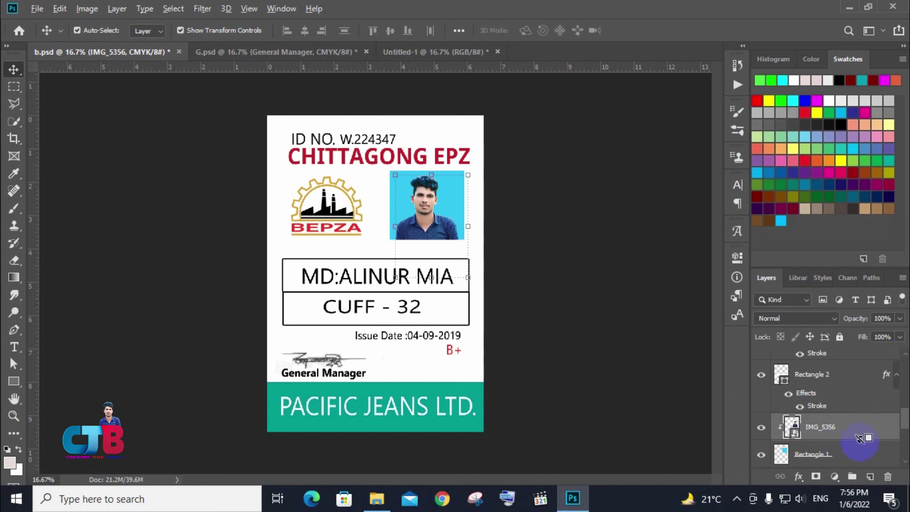
Step: Release IMG_5356's clipping mask, then clip it back into the blue Rectangle 1
{"action": "left_click", "coordinate": [860, 439], "text": "alt"}
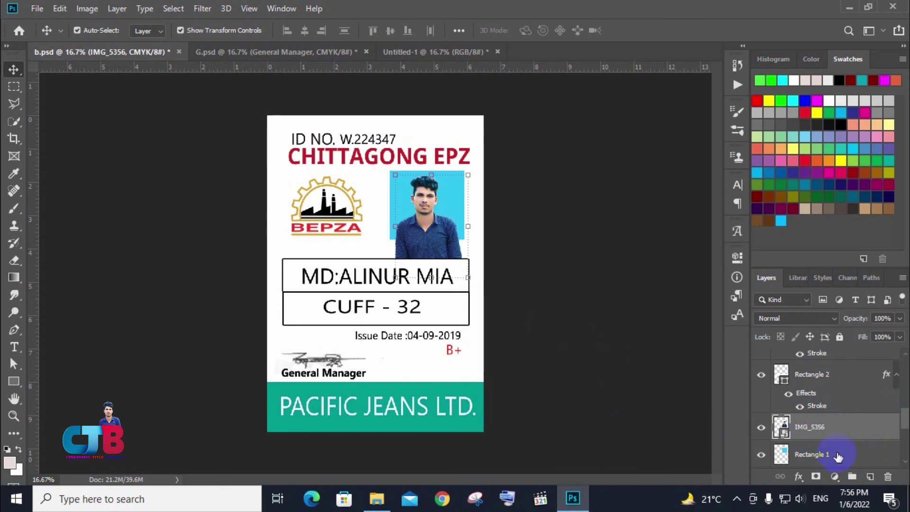
{"action": "left_click", "coordinate": [866, 440], "text": "alt"}
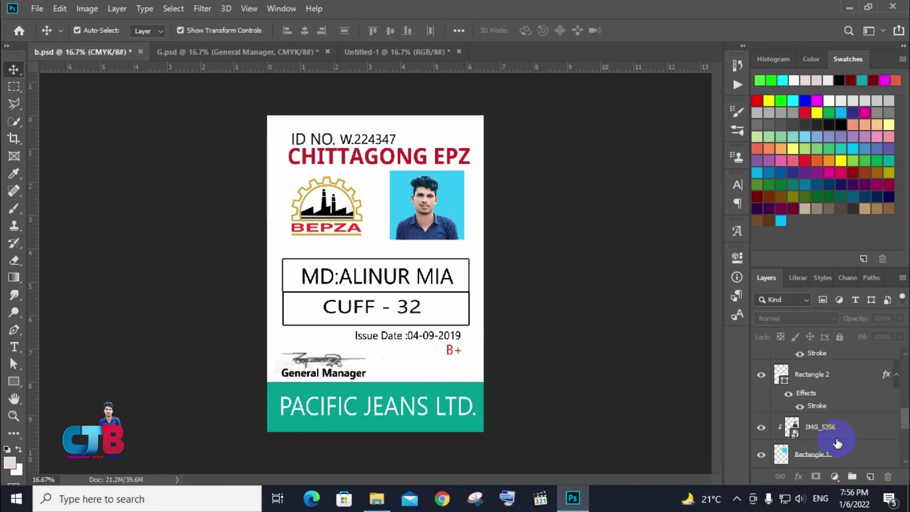
{"action": "left_click", "coordinate": [417, 340]}
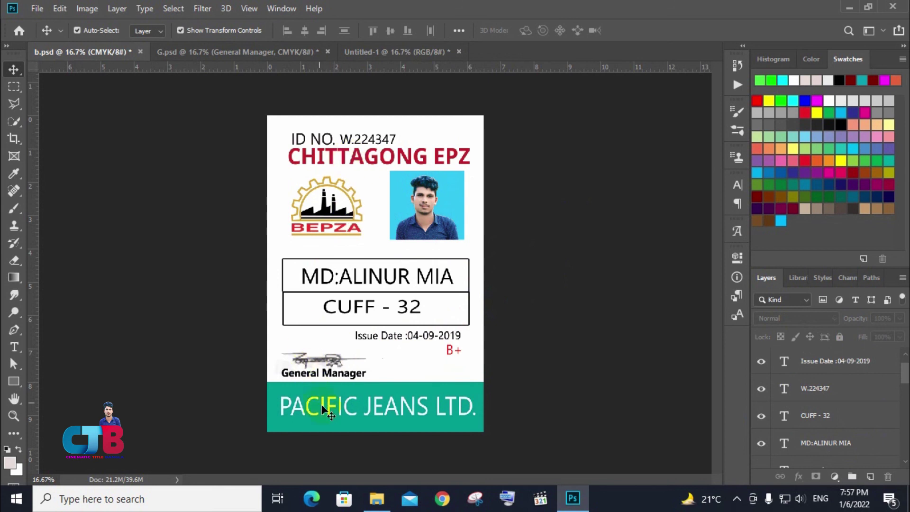
{"action": "left_click", "coordinate": [332, 358]}
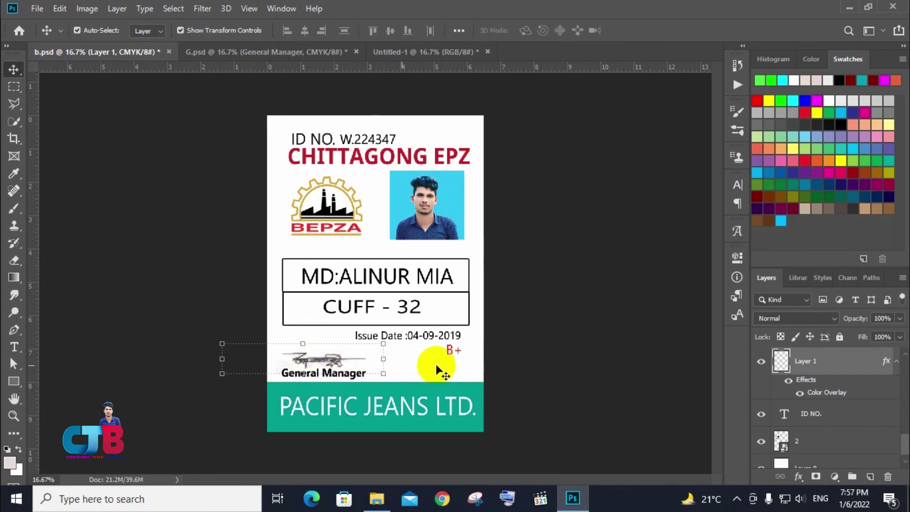
Step: Toggle the signature's visibility off and on, then nudge it up slightly
{"action": "left_click", "coordinate": [734, 361]}
{"action": "left_click", "coordinate": [758, 365]}
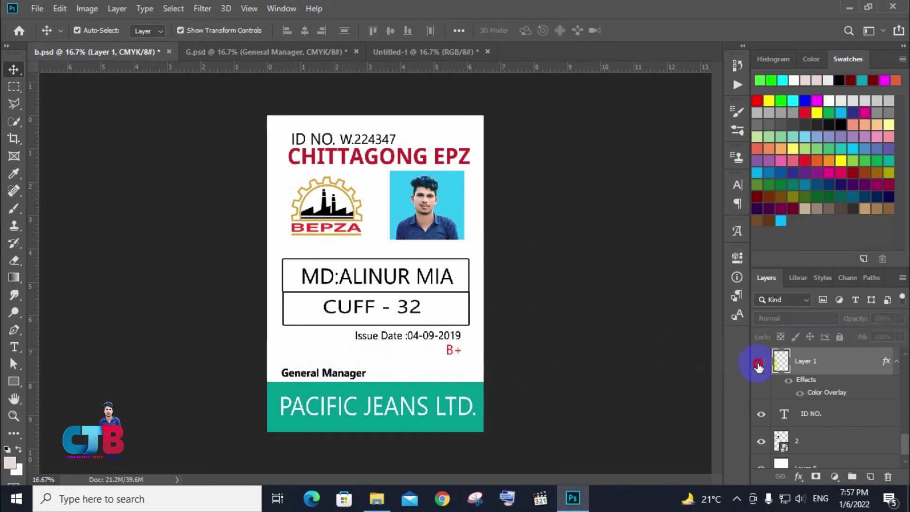
{"action": "left_click", "coordinate": [553, 356]}
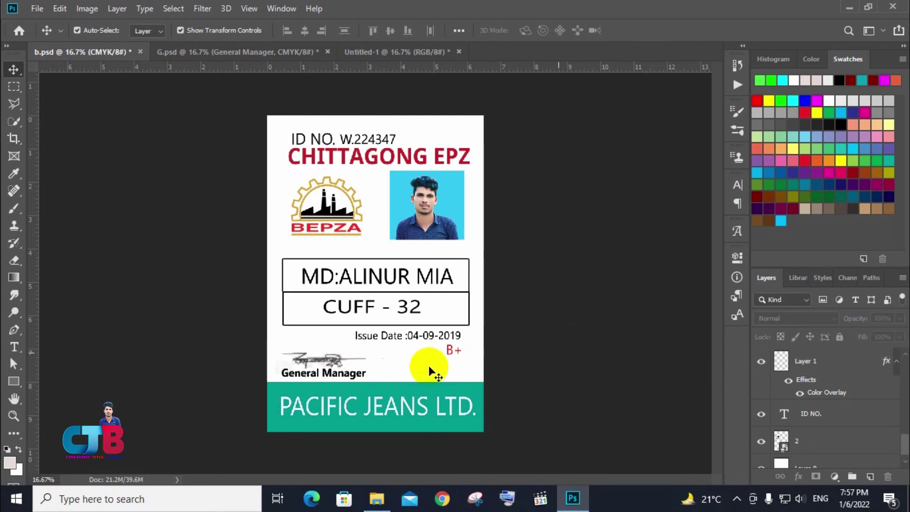
{"action": "left_click", "coordinate": [334, 361]}
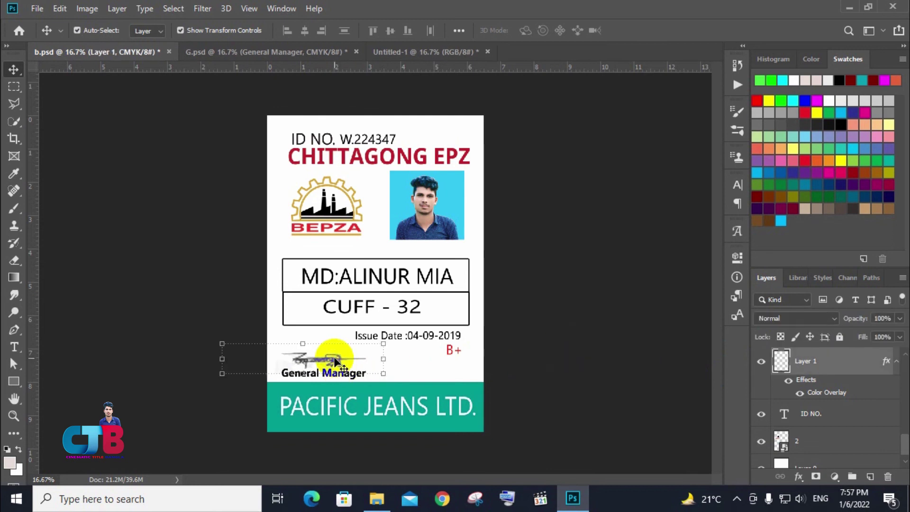
{"action": "left_click_drag", "start_coordinate": [335, 361], "coordinate": [334, 360]}
Step: Give the signature Layer 1 a Drop Shadow style, then return to the Untitled-1 card
{"action": "left_click", "coordinate": [816, 422]}
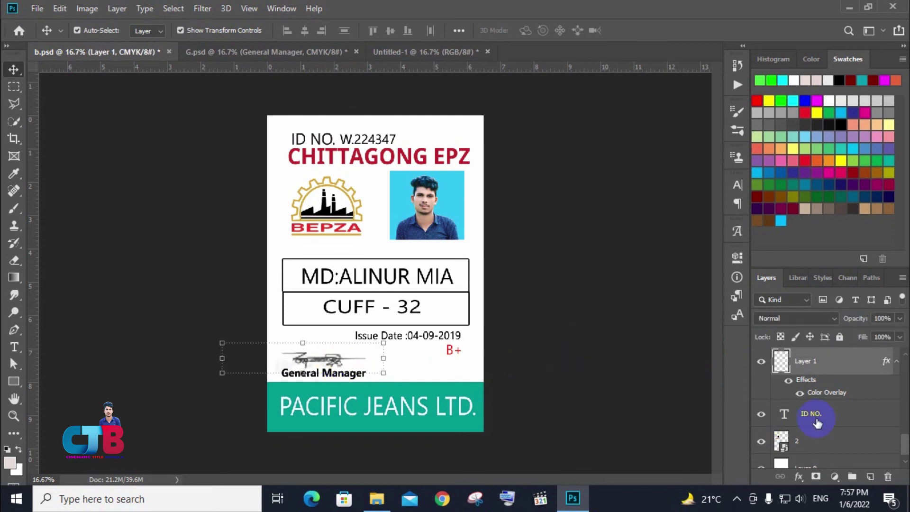
{"action": "double_click", "coordinate": [861, 372]}
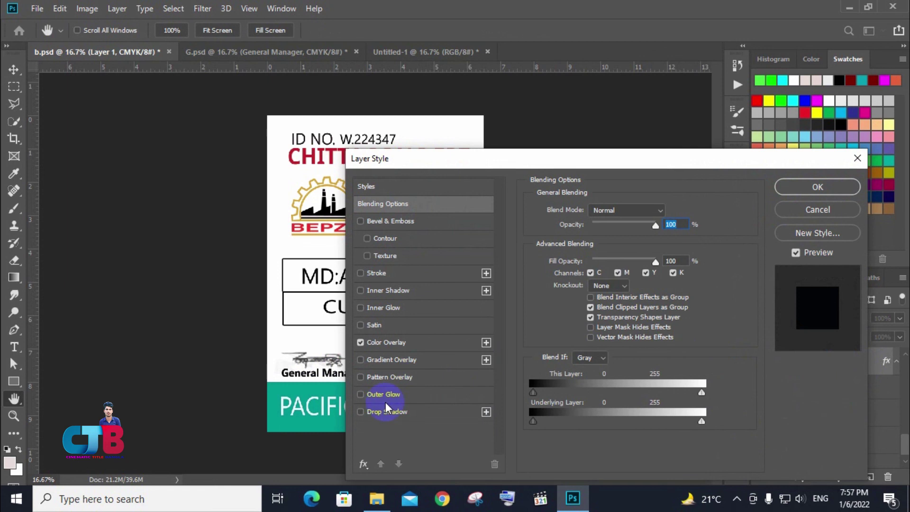
{"action": "left_click", "coordinate": [385, 413]}
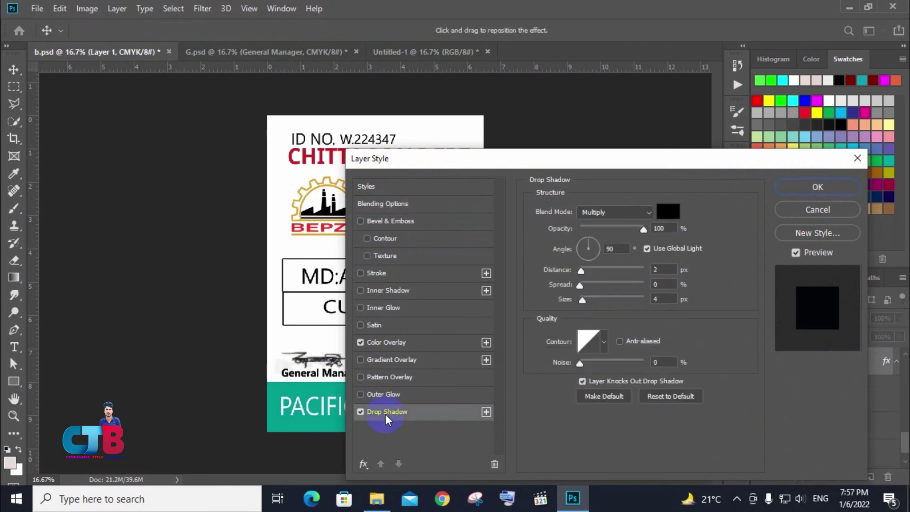
{"action": "left_click", "coordinate": [823, 188]}
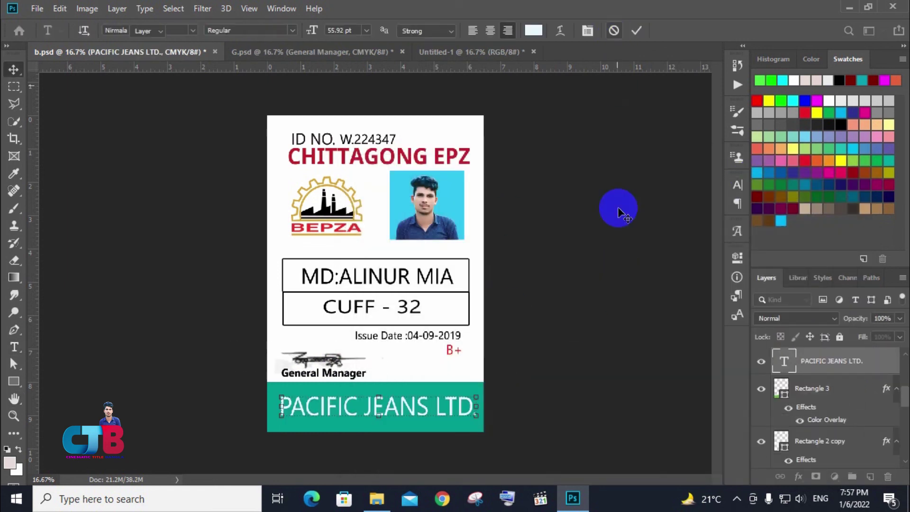
{"action": "left_click", "coordinate": [619, 210]}
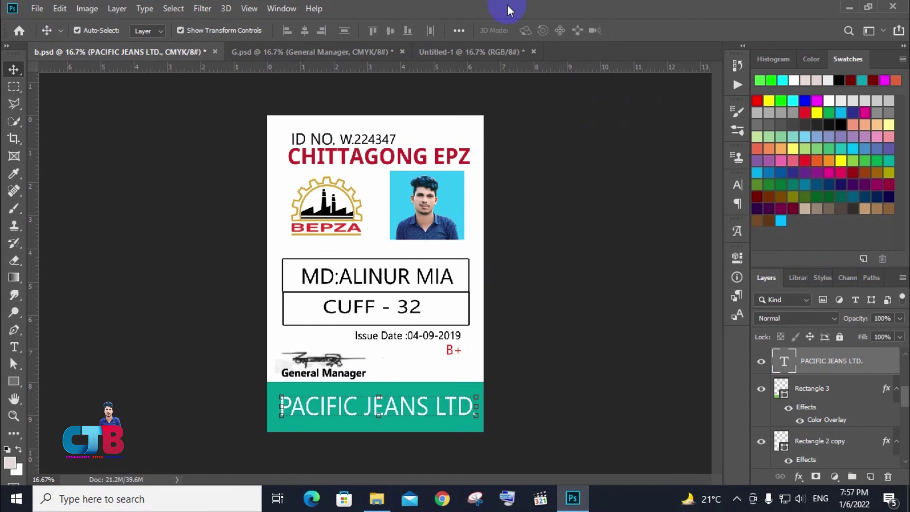
{"action": "left_click", "coordinate": [471, 52]}
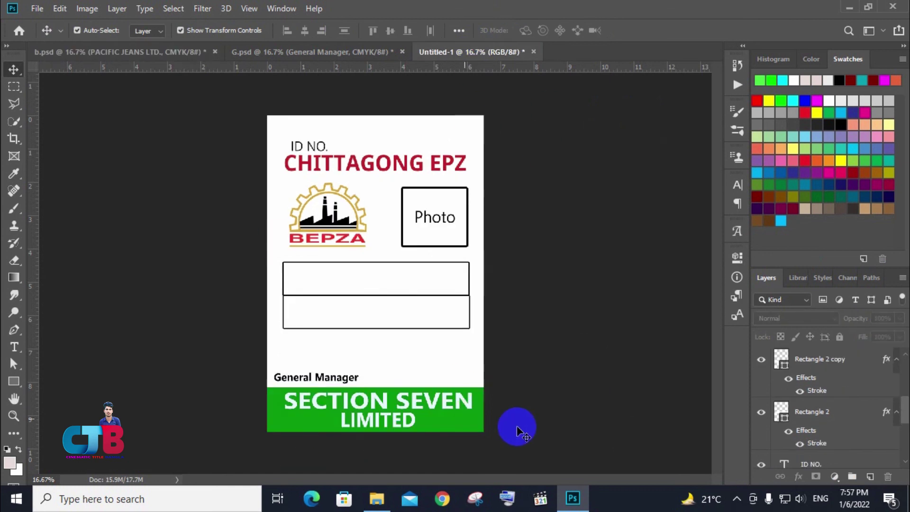